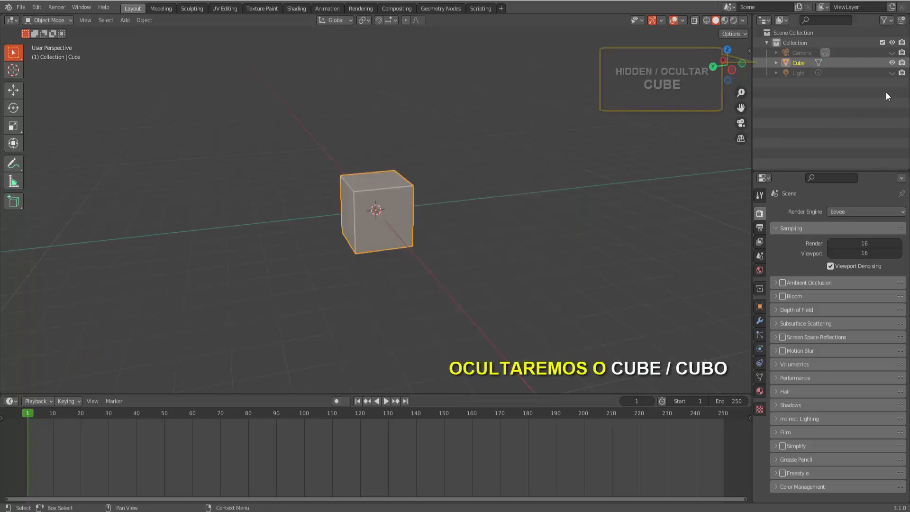
Step: Hide the default cube and add a Path curve to the scene
{"action": "left_click", "coordinate": [892, 62]}
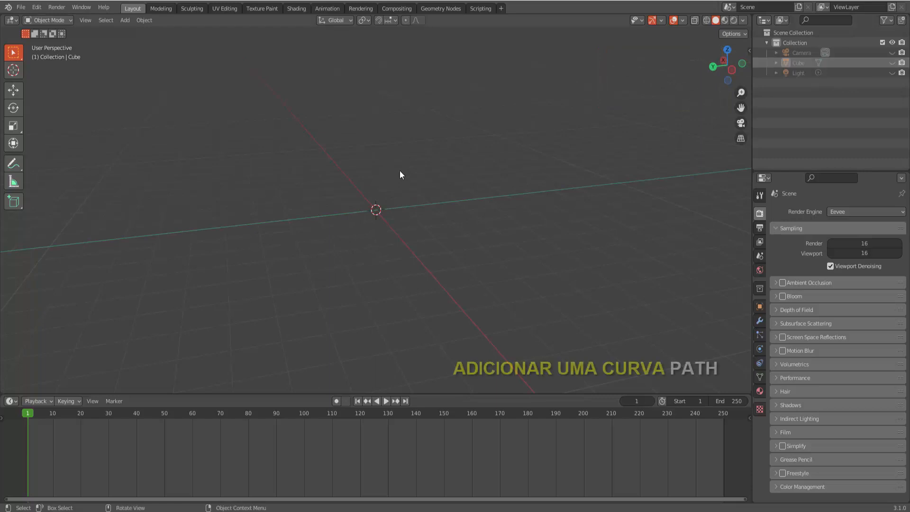
{"action": "left_click", "coordinate": [125, 21]}
{"action": "mouse_move", "coordinate": [138, 42]}
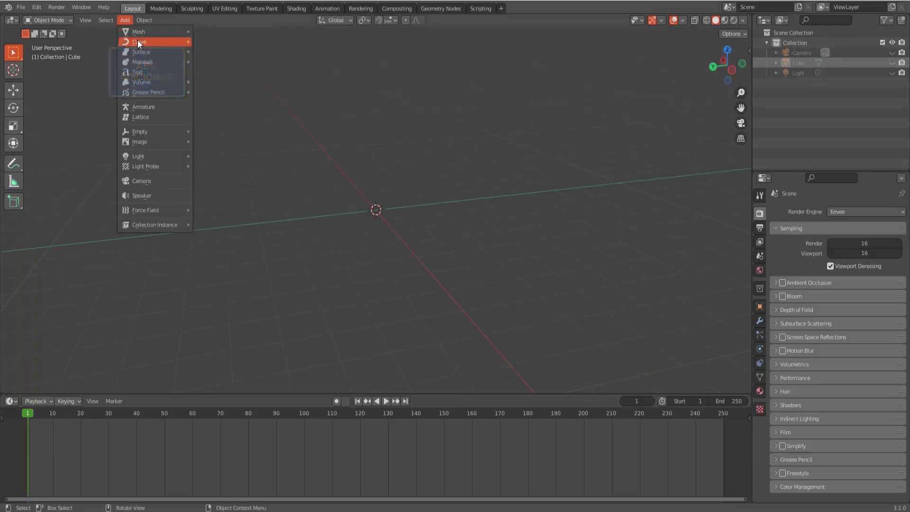
{"action": "left_click", "coordinate": [221, 86]}
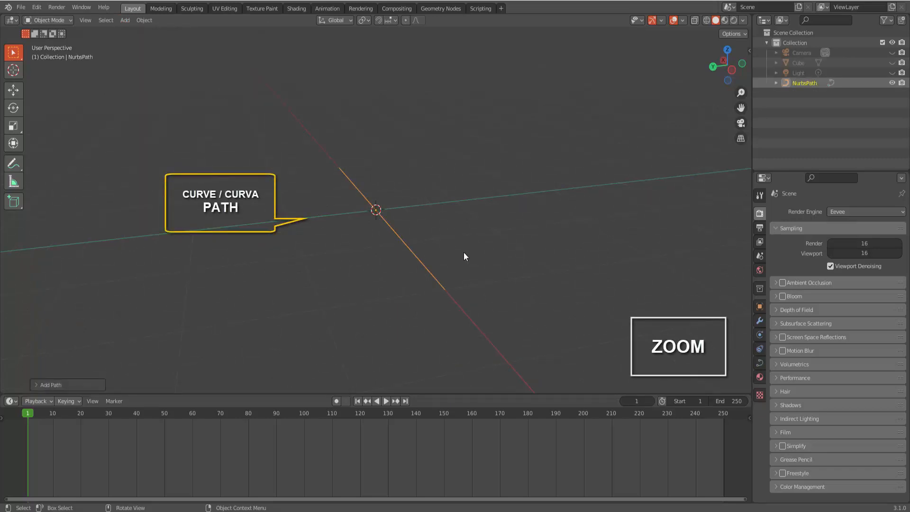
Step: Convert the path curve to a mesh
{"action": "middle_click_drag", "start_coordinate": [531, 249], "coordinate": [582, 243]}
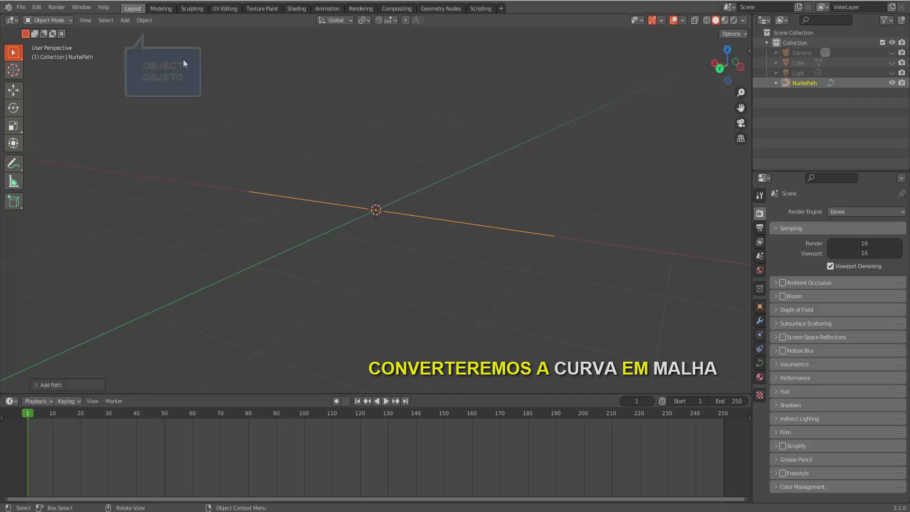
{"action": "left_click", "coordinate": [142, 21]}
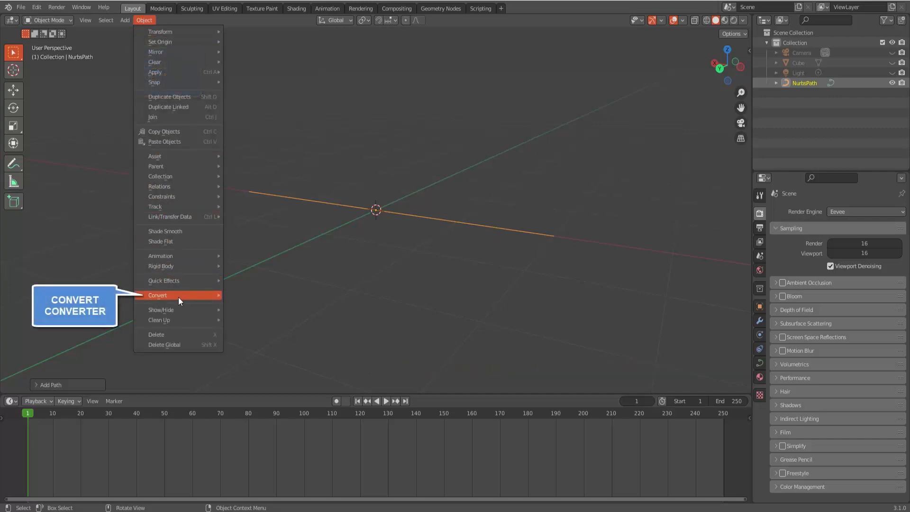
{"action": "mouse_move", "coordinate": [179, 295]}
{"action": "left_click", "coordinate": [253, 305]}
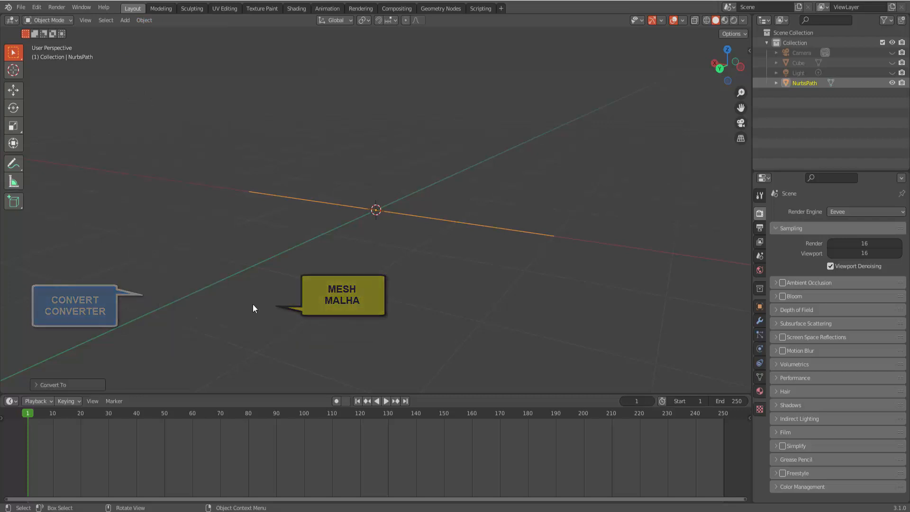
Step: Switch the converted path to Edit Mode and select all of its vertices
{"action": "left_click", "coordinate": [36, 19]}
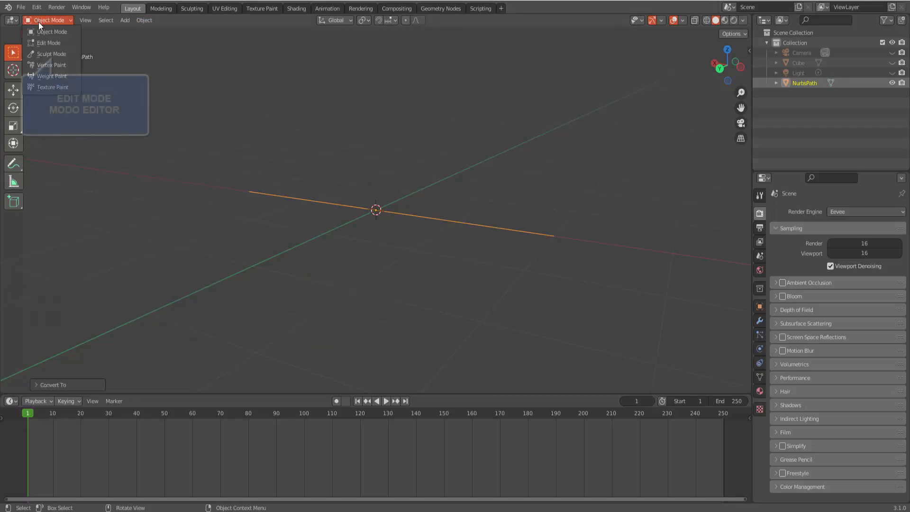
{"action": "left_click", "coordinate": [47, 44]}
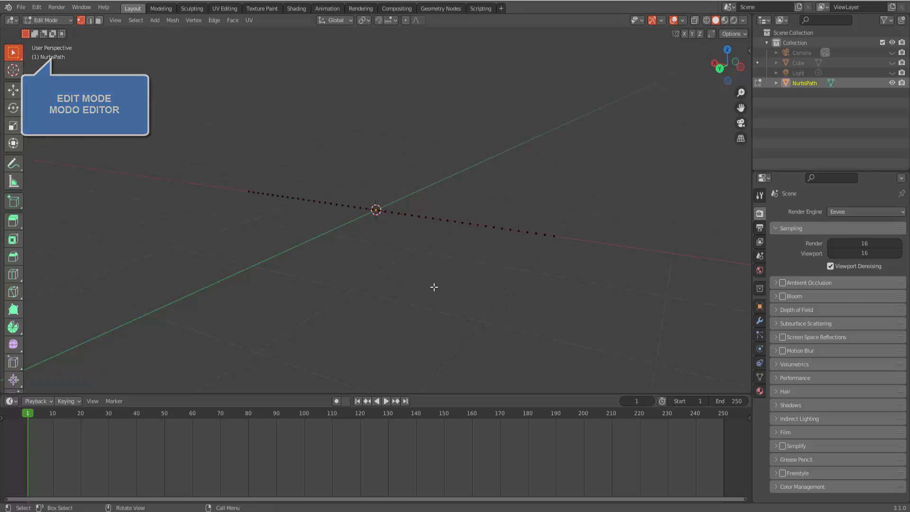
{"action": "key", "text": "a"}
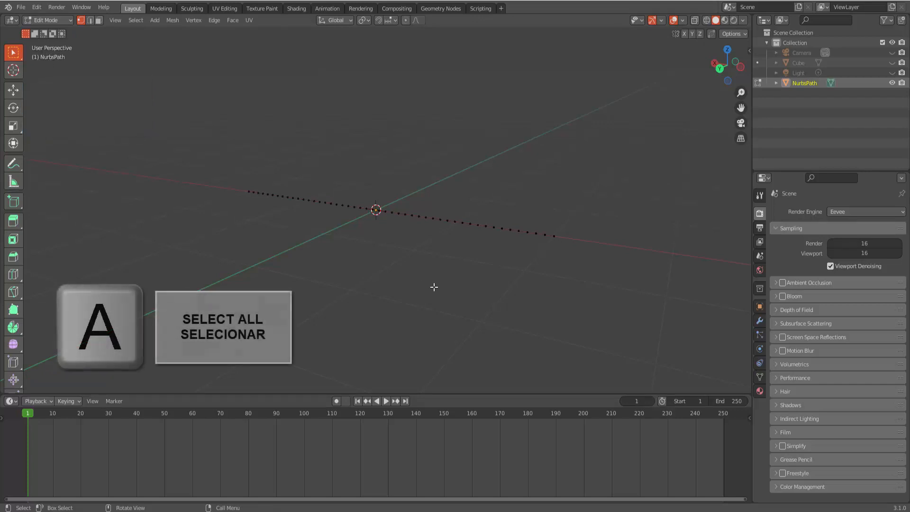
Step: Create a vertex group named "fixos" and assign only the two end vertices of the path mesh to it
{"action": "scroll", "coordinate": [435, 286], "scroll_direction": "up", "scroll_amount": 3}
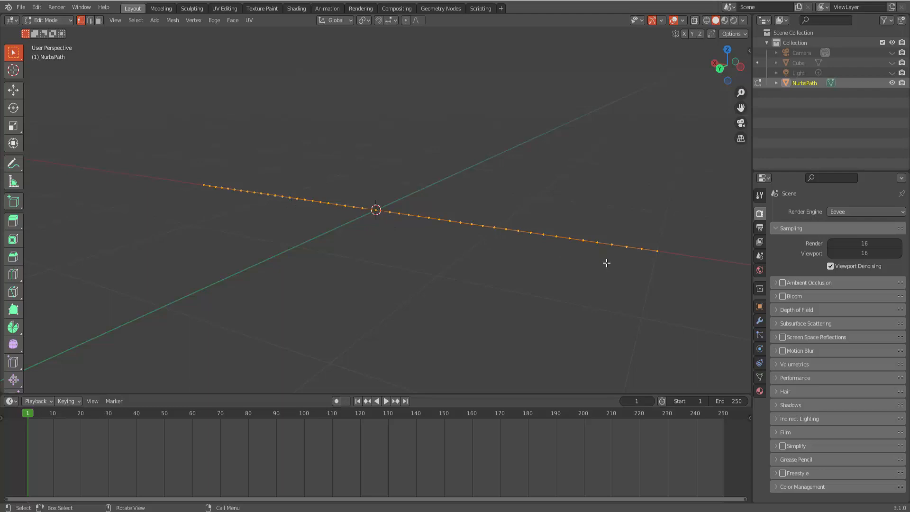
{"action": "scroll", "coordinate": [509, 271], "scroll_direction": "down", "scroll_amount": 1}
{"action": "left_click", "coordinate": [599, 242]}
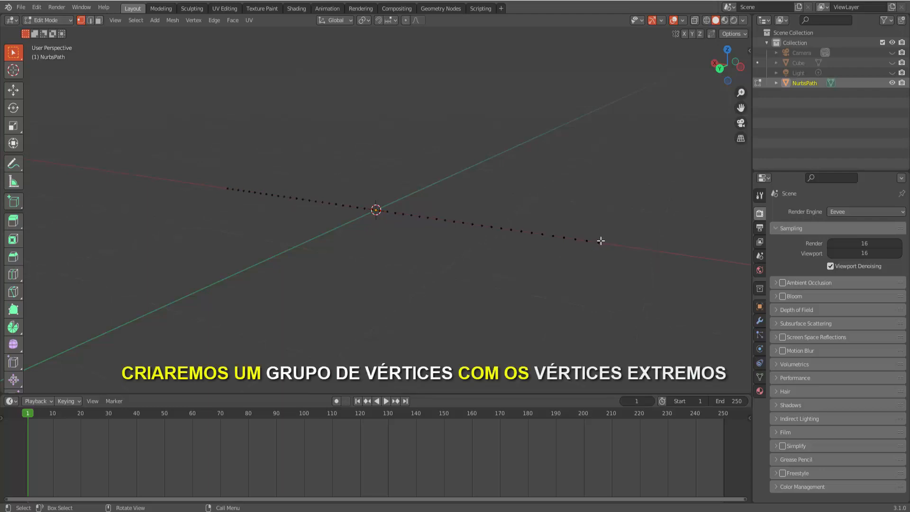
{"action": "left_click", "coordinate": [599, 243]}
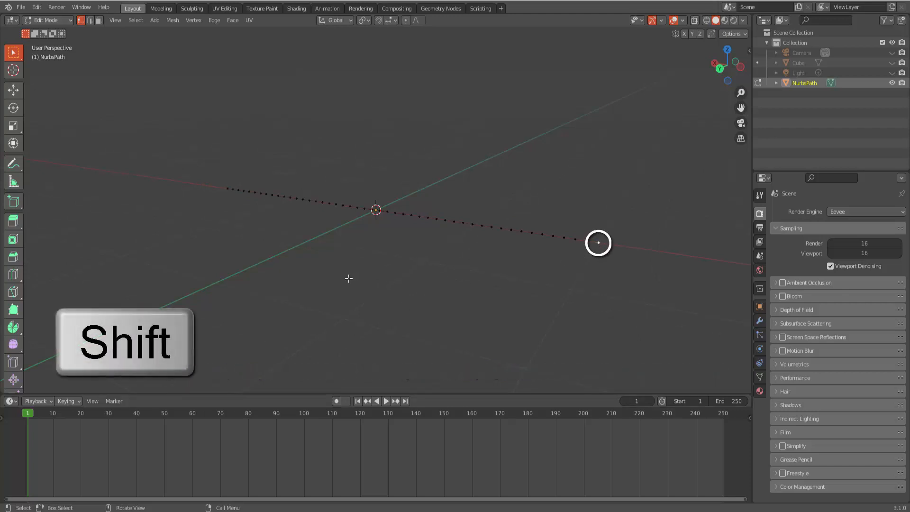
{"action": "left_click", "coordinate": [228, 188], "text": "shift"}
{"action": "left_click", "coordinate": [760, 377]}
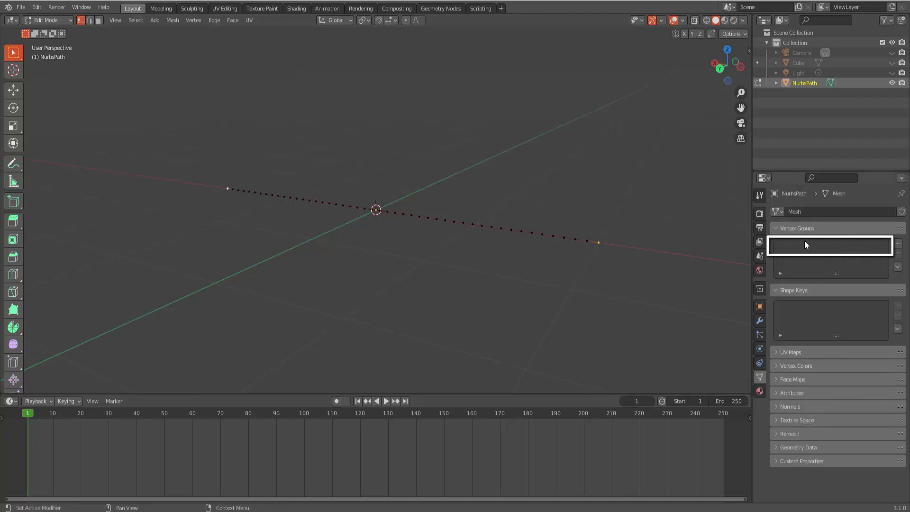
{"action": "left_click", "coordinate": [897, 243]}
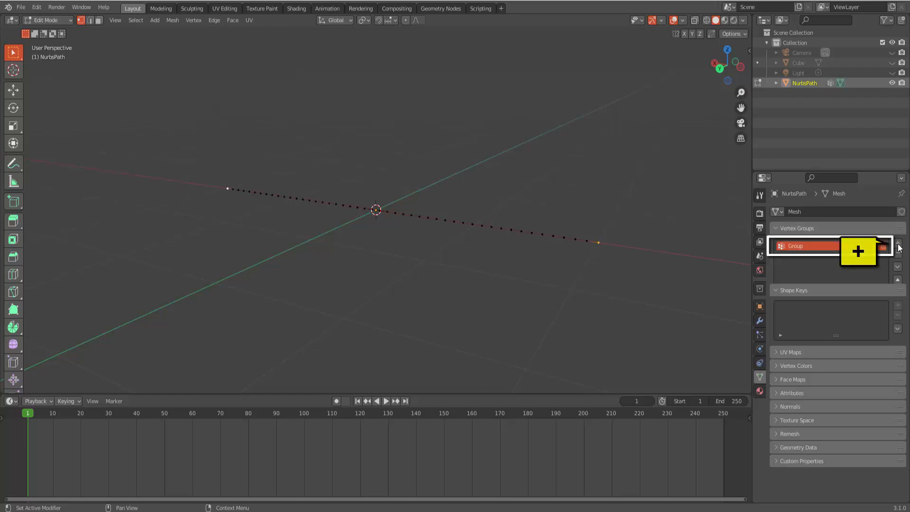
{"action": "double_click", "coordinate": [798, 246]}
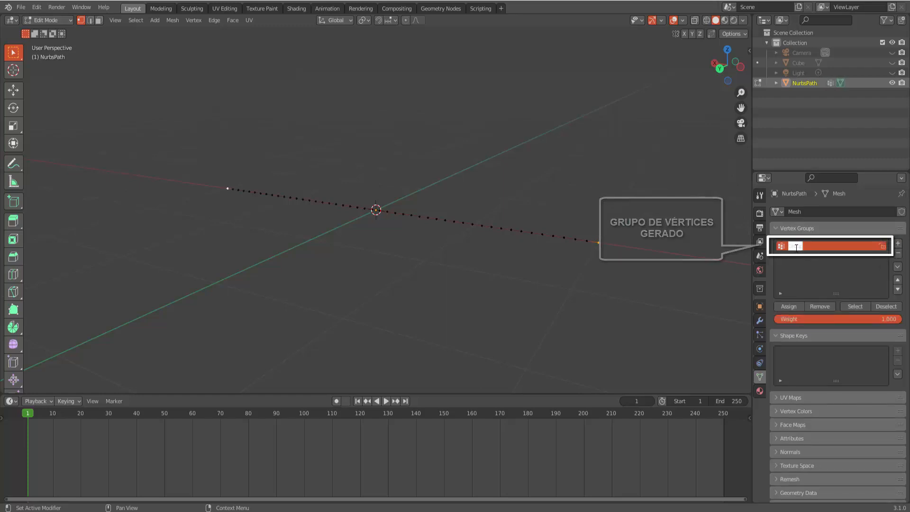
{"action": "type", "text": "fixo"}
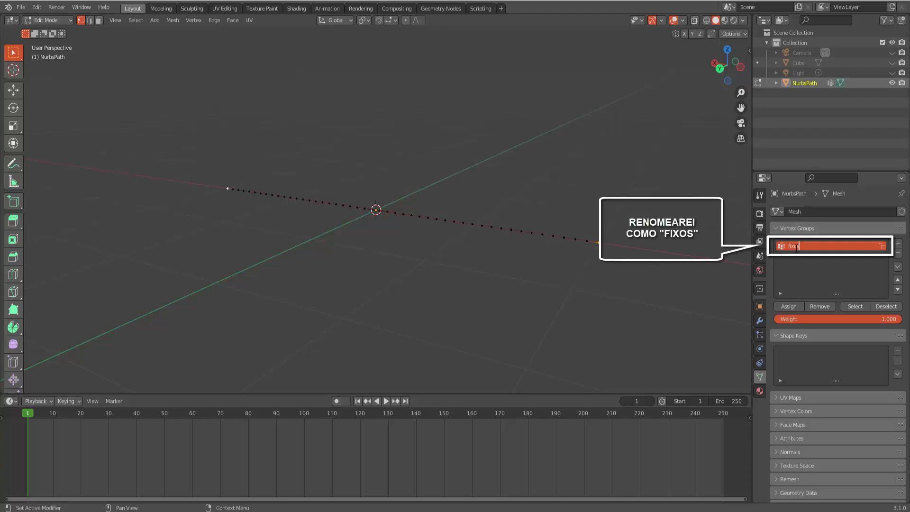
{"action": "type", "text": "s"}
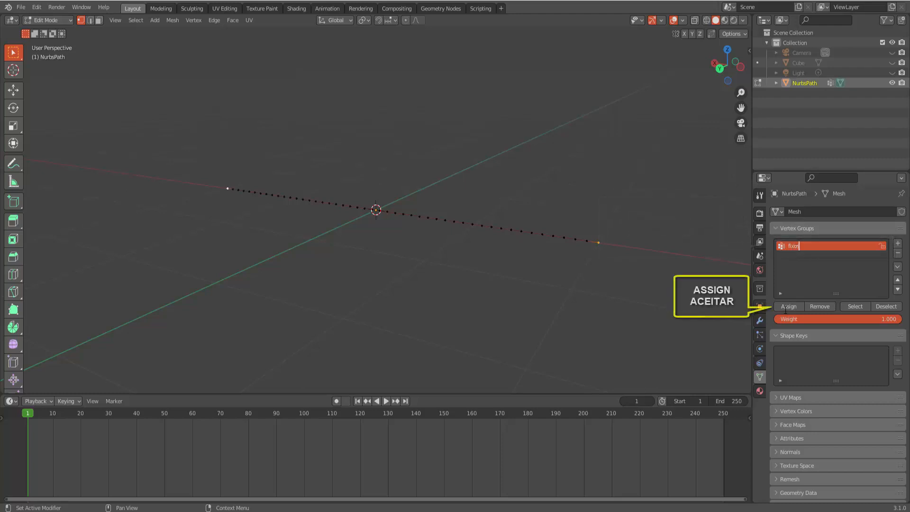
{"action": "left_click", "coordinate": [788, 306]}
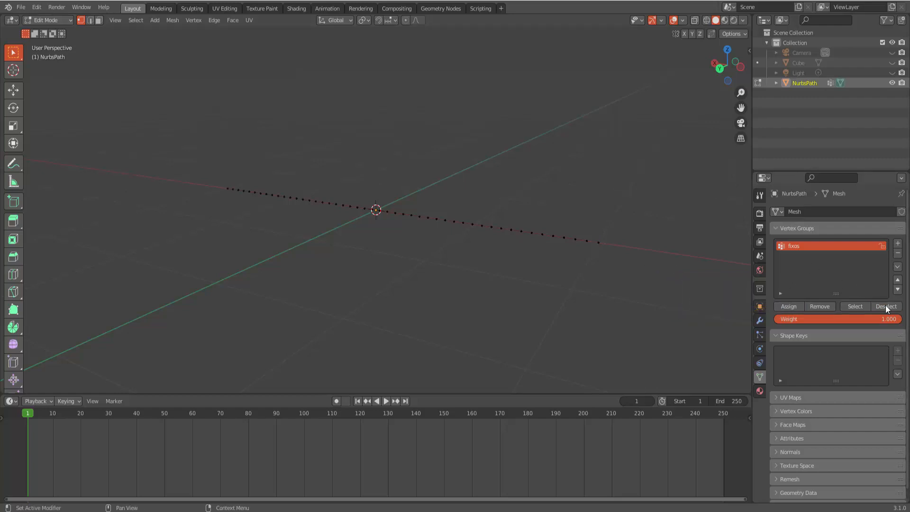
{"action": "left_click", "coordinate": [855, 305]}
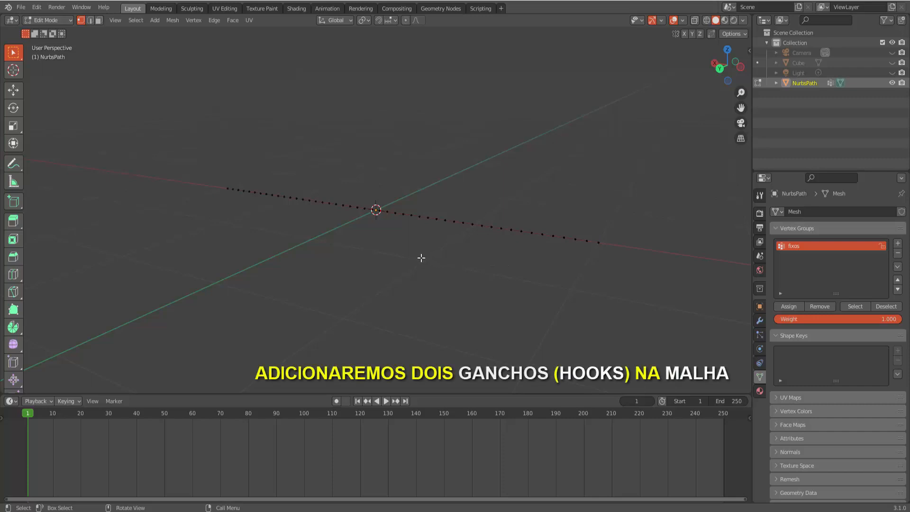
Step: Hook the path's nearer end vertex to a new object
{"action": "left_click", "coordinate": [599, 243]}
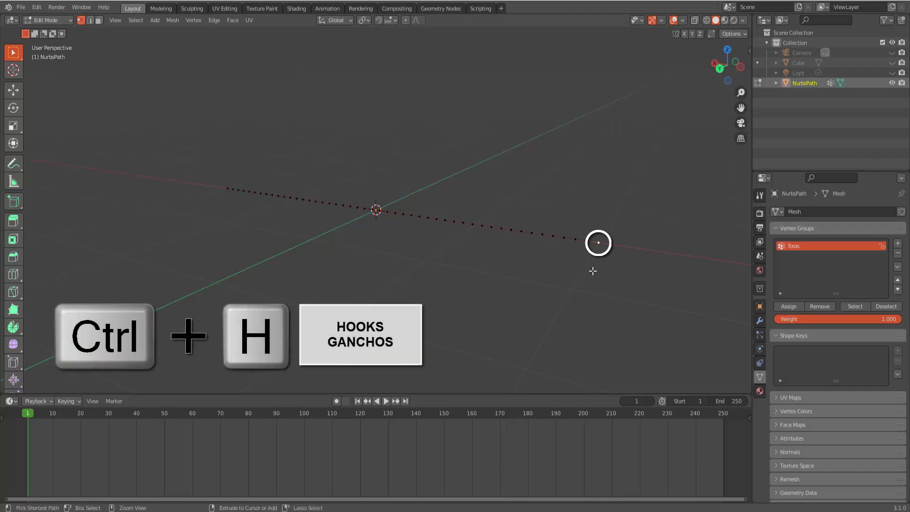
{"action": "key", "text": "ctrl+h"}
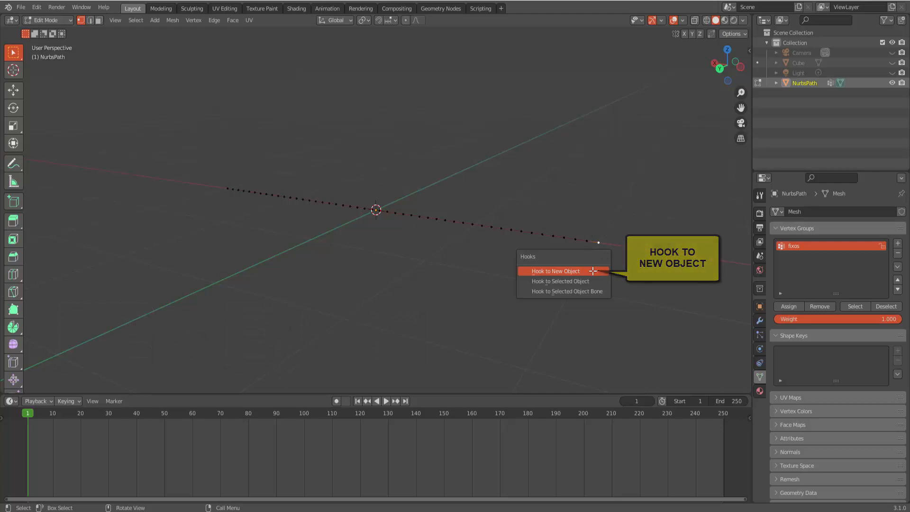
{"action": "left_click", "coordinate": [593, 271]}
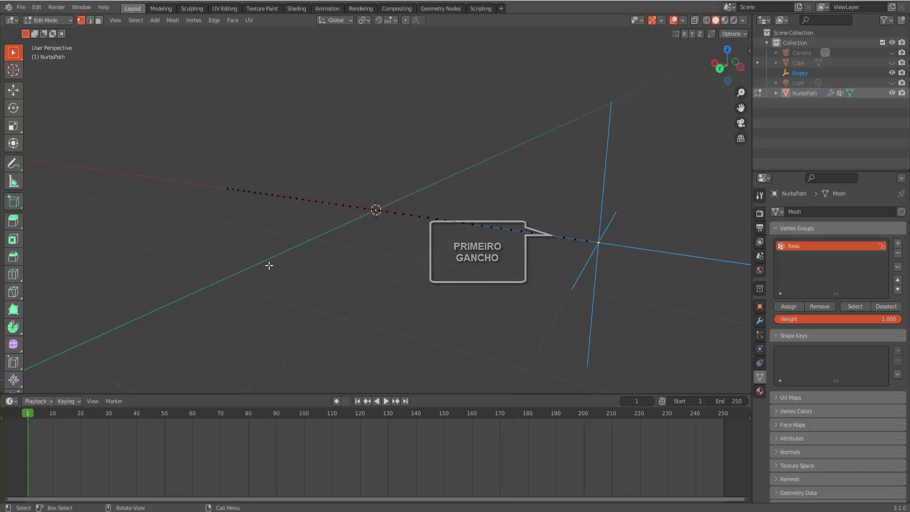
Step: Hook the vertex at the opposite end of the path to another new object
{"action": "middle_click_drag", "start_coordinate": [268, 264], "coordinate": [369, 251]}
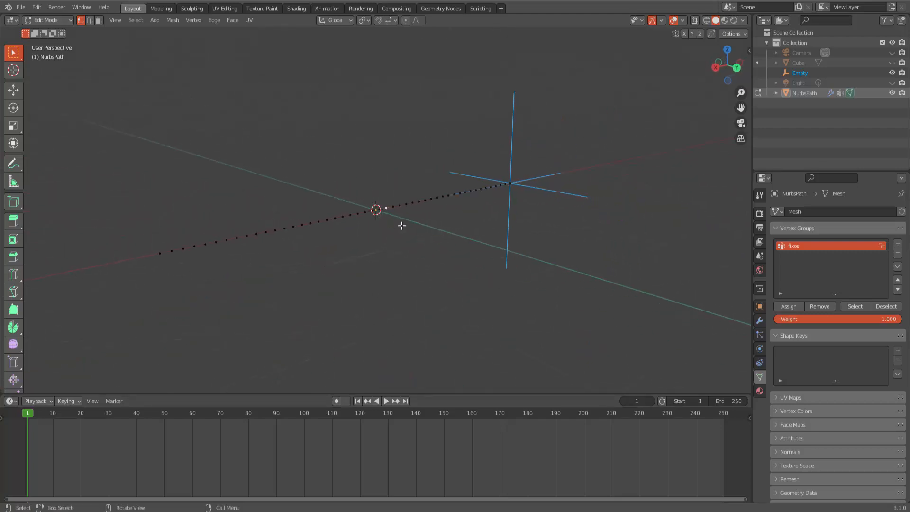
{"action": "left_click", "coordinate": [159, 252]}
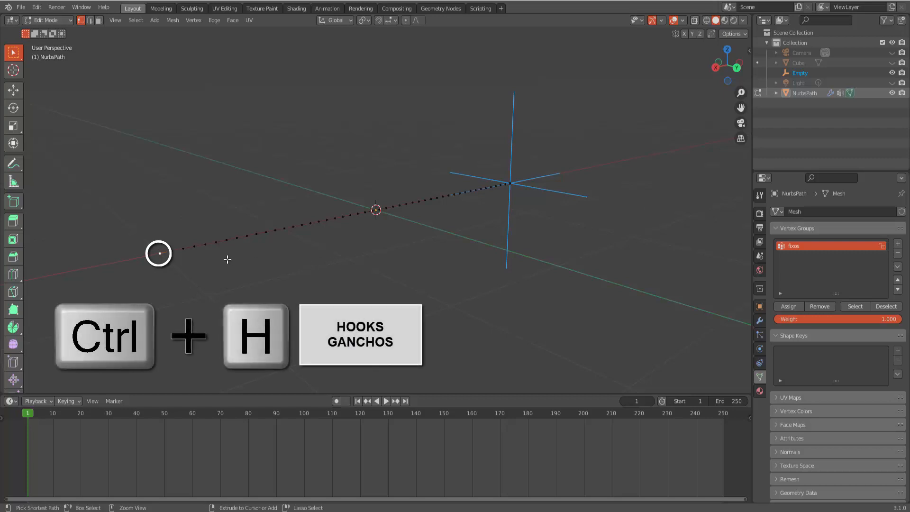
{"action": "key", "text": "ctrl+h"}
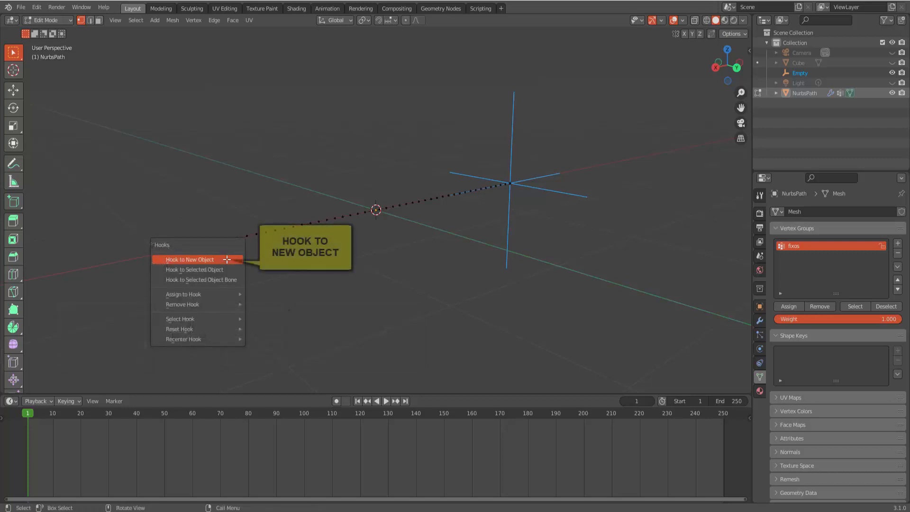
{"action": "left_click", "coordinate": [226, 260]}
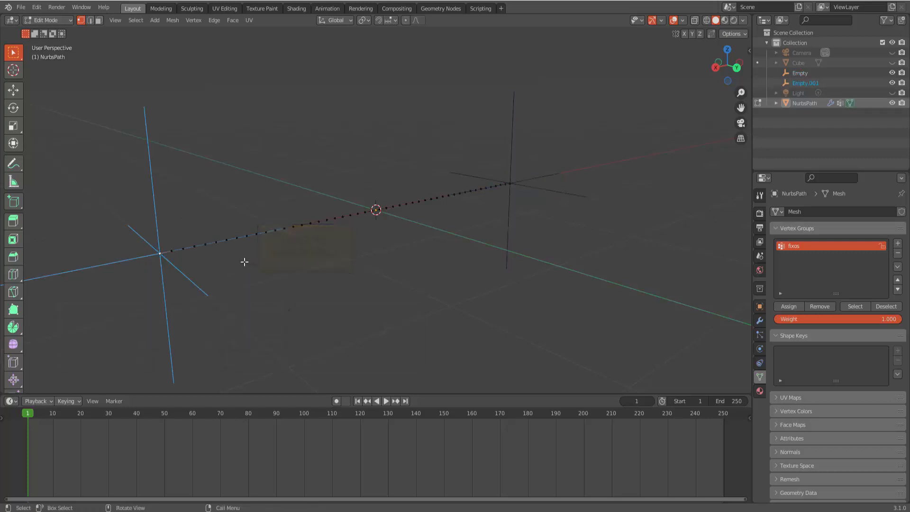
Step: Return to Object Mode and select the path mesh between the two hook empties
{"action": "middle_click_drag", "start_coordinate": [567, 296], "coordinate": [480, 289]}
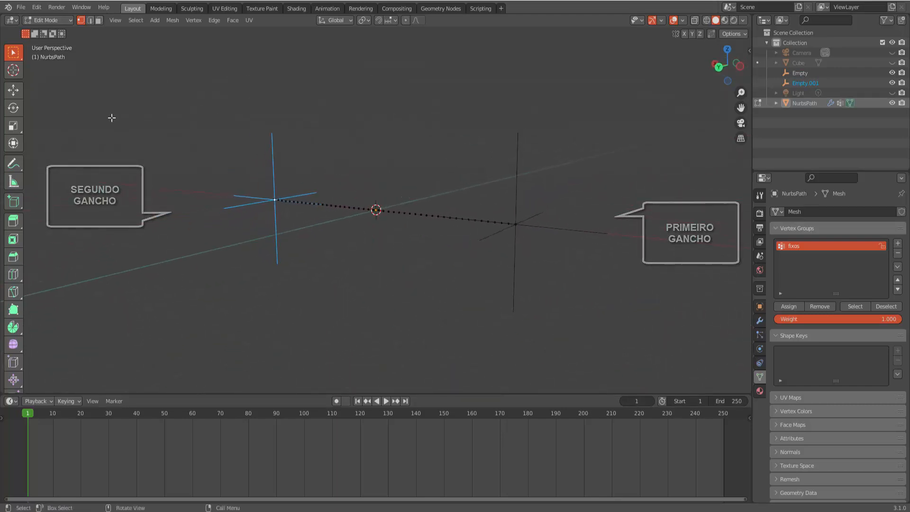
{"action": "left_click", "coordinate": [52, 21]}
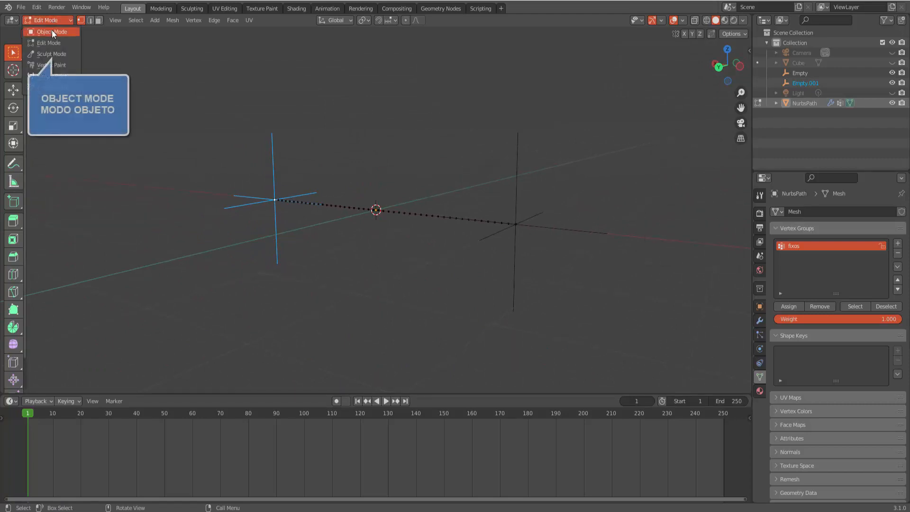
{"action": "left_click", "coordinate": [51, 30]}
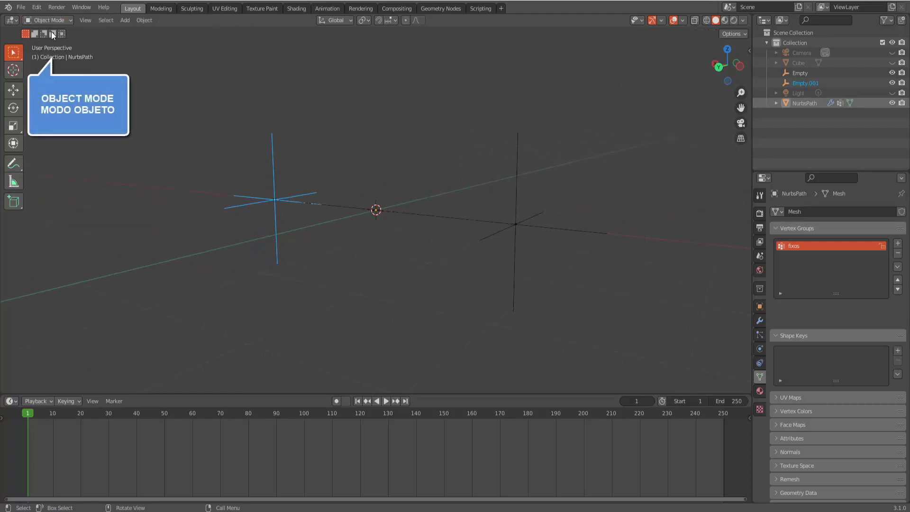
{"action": "left_click", "coordinate": [391, 212]}
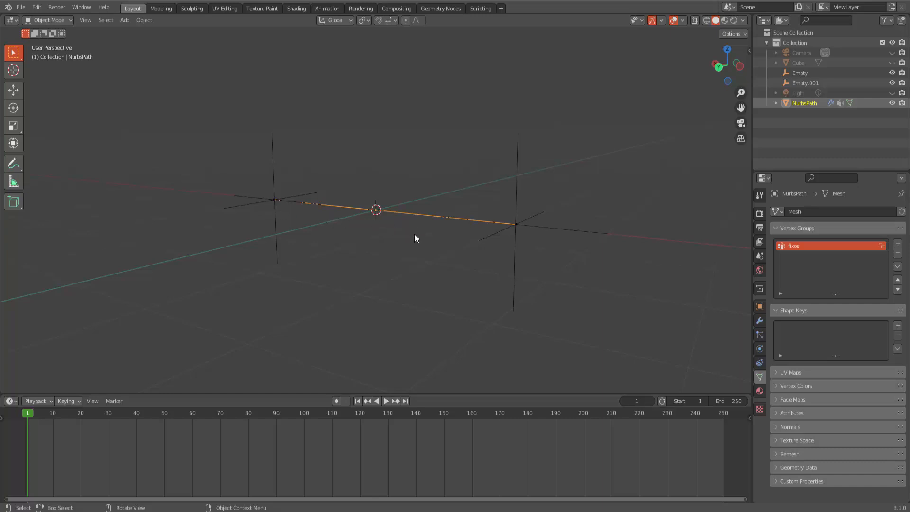
Step: Collapse the path's two Hook modifiers and add a Cloth modifier below them
{"action": "middle_click_drag", "start_coordinate": [416, 235], "coordinate": [399, 222]}
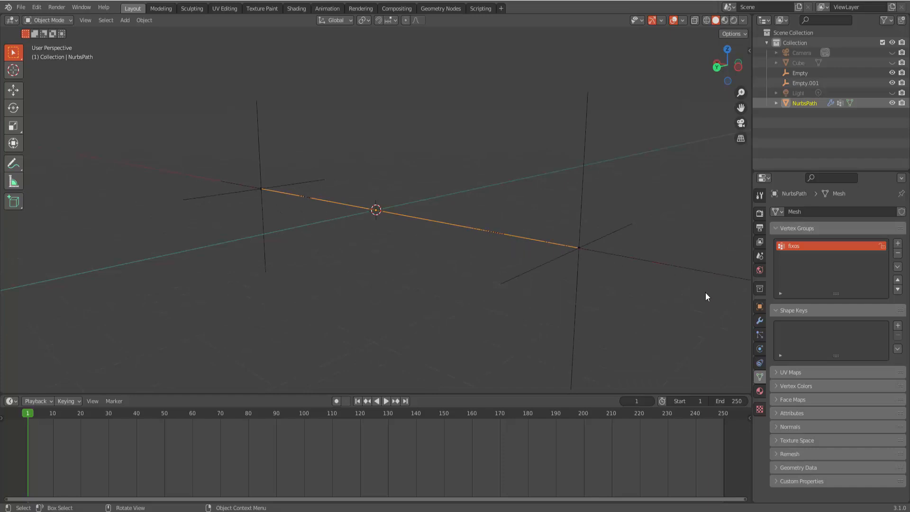
{"action": "left_click", "coordinate": [760, 322]}
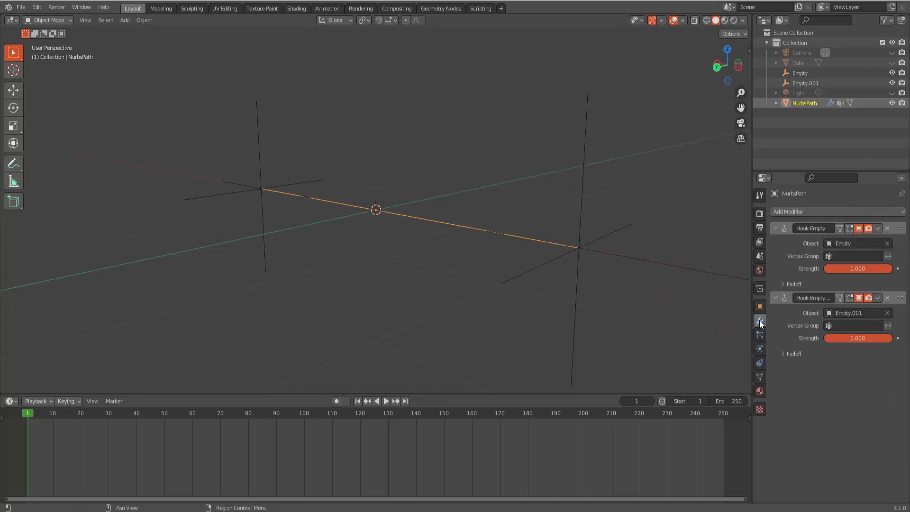
{"action": "left_click", "coordinate": [776, 297]}
{"action": "left_click", "coordinate": [776, 228]}
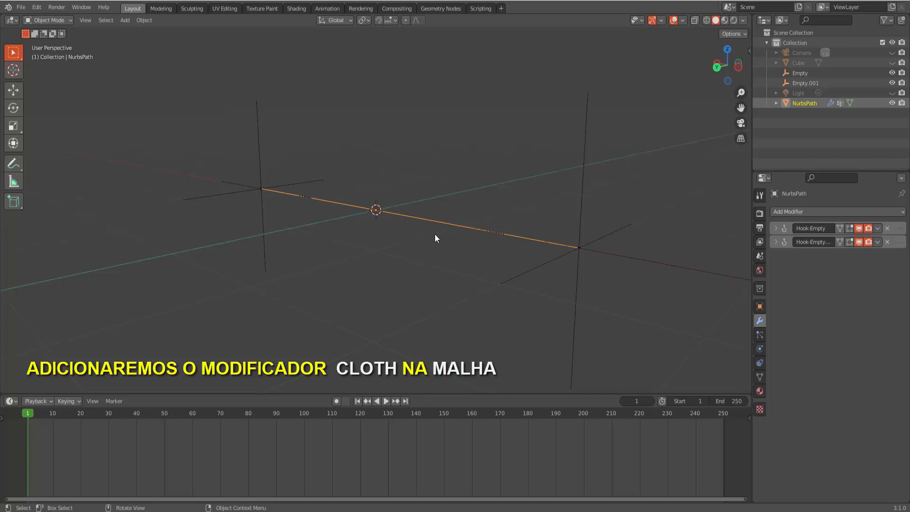
{"action": "left_click", "coordinate": [834, 212]}
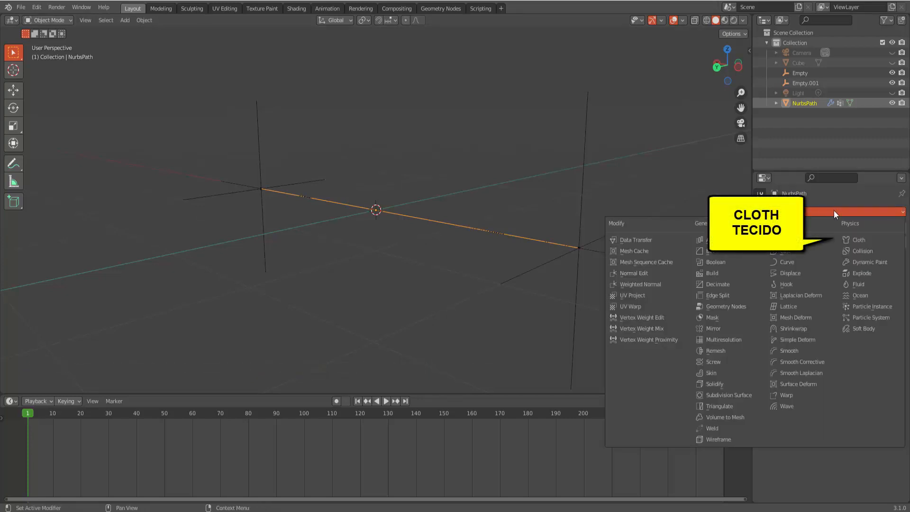
{"action": "left_click", "coordinate": [856, 240]}
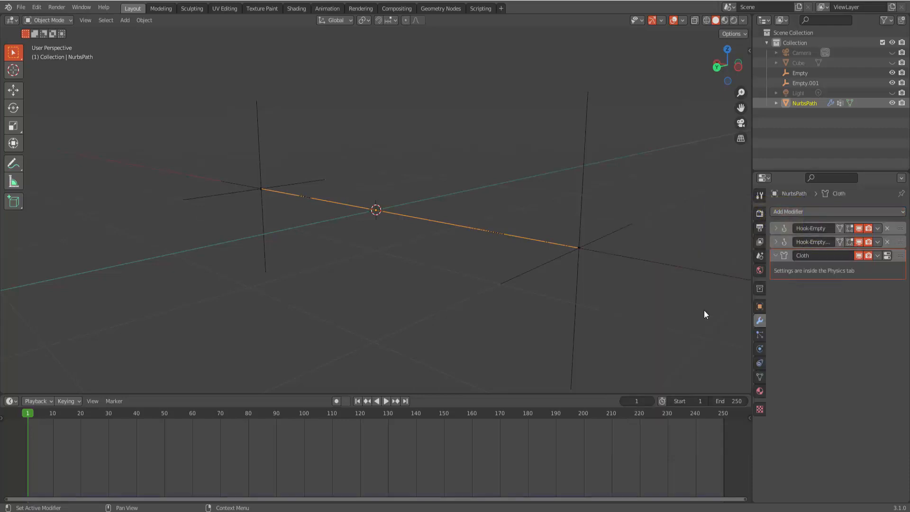
Step: Play the unpinned cloth simulation on the path mesh and return to the first frame
{"action": "left_click", "coordinate": [386, 402]}
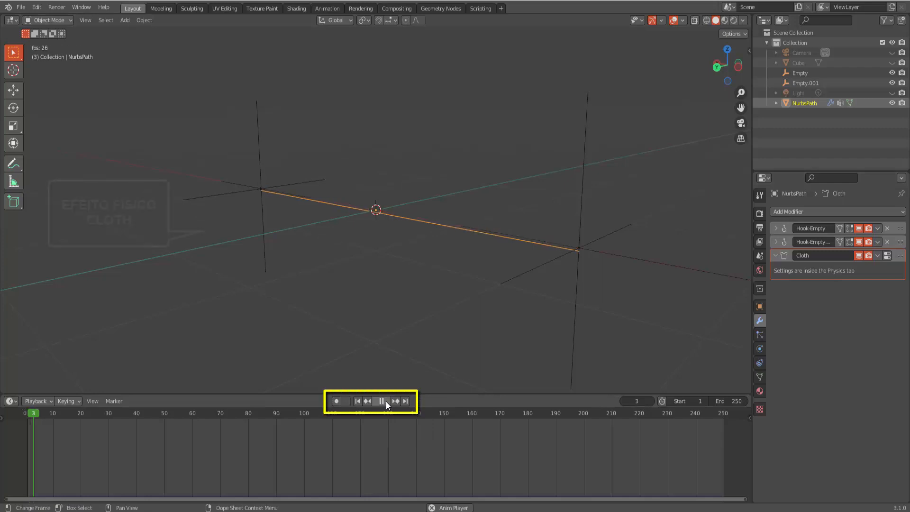
{"action": "left_click", "coordinate": [358, 400]}
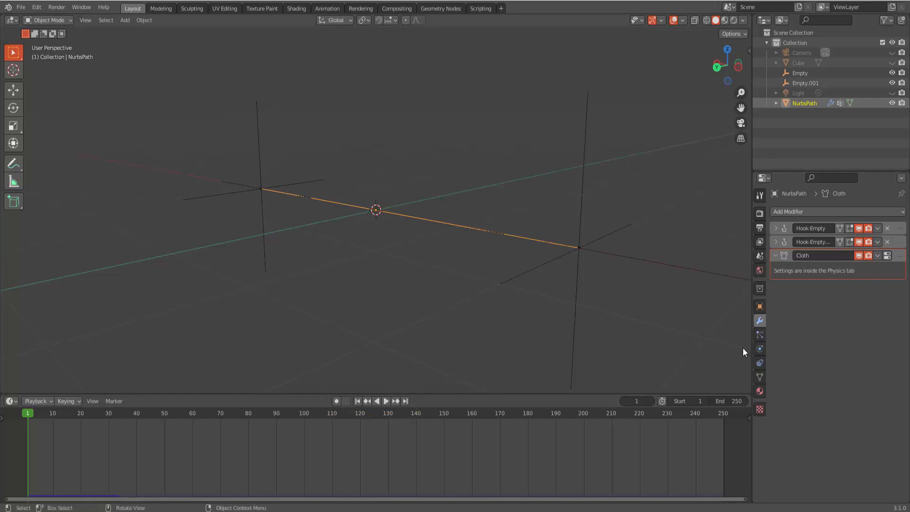
Step: Assign the fixos vertex group as the Pin Group in the Shape settings of the path's Cloth physics
{"action": "left_click", "coordinate": [759, 350]}
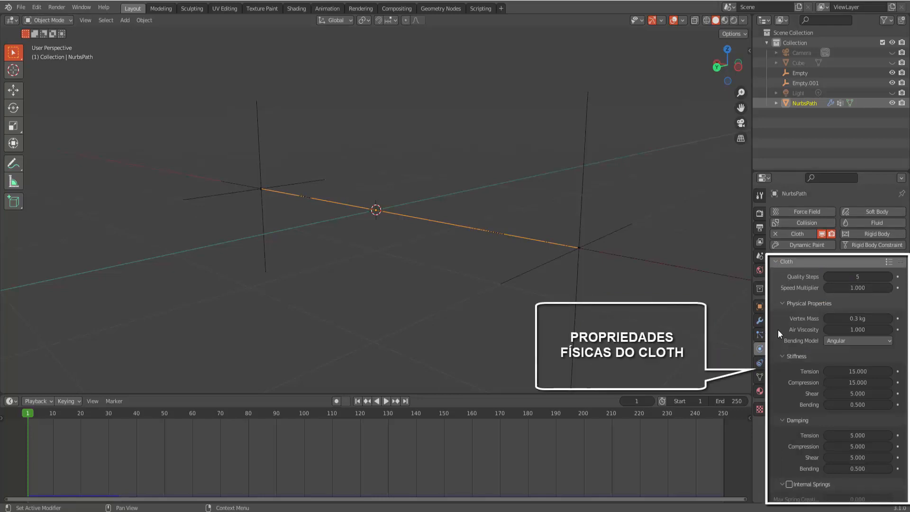
{"action": "scroll", "coordinate": [786, 391], "scroll_direction": "down", "scroll_amount": 6}
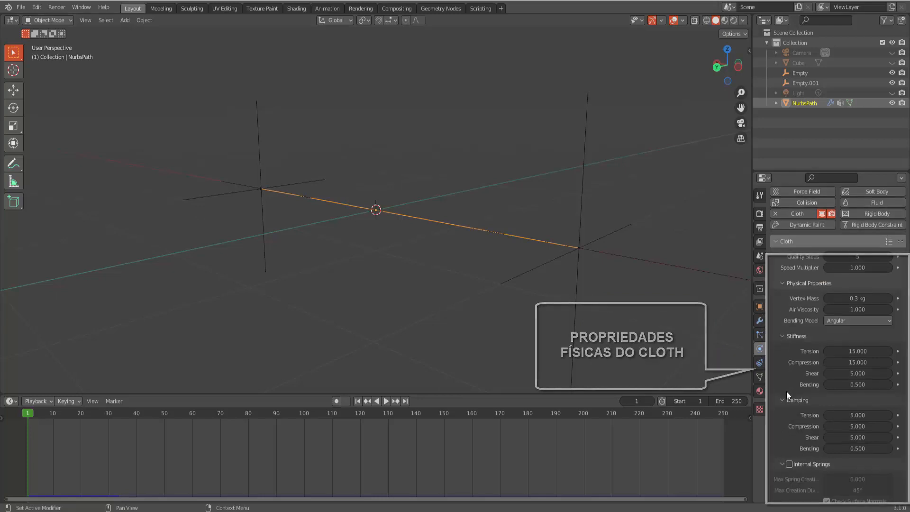
{"action": "scroll", "coordinate": [786, 391], "scroll_direction": "down", "scroll_amount": 6}
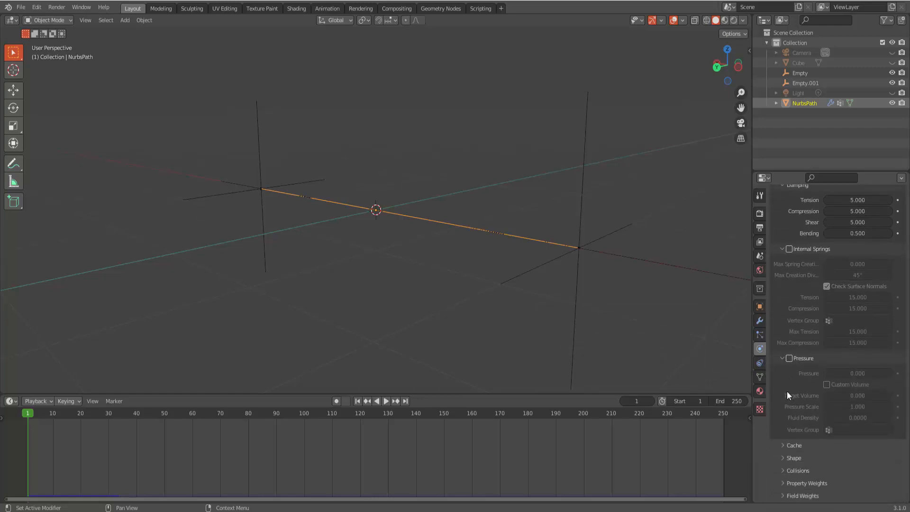
{"action": "left_click", "coordinate": [785, 445]}
{"action": "scroll", "coordinate": [785, 447], "scroll_direction": "down", "scroll_amount": 5}
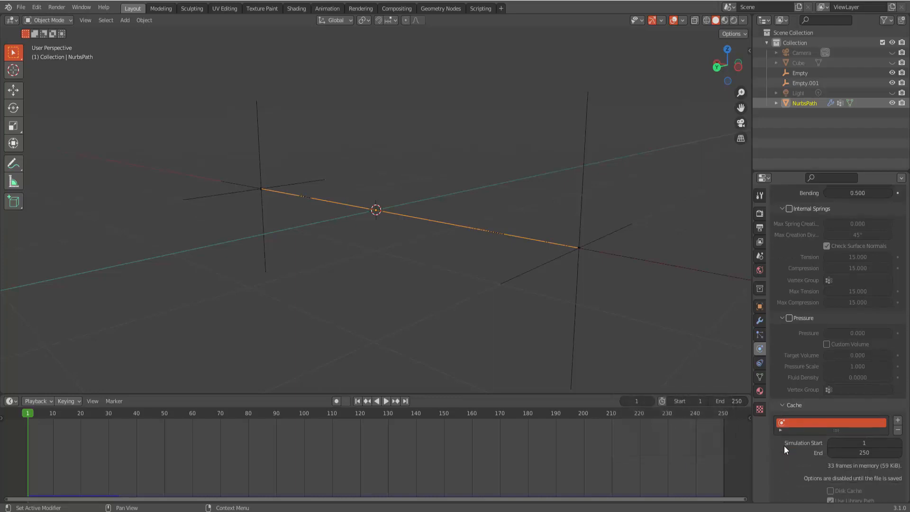
{"action": "scroll", "coordinate": [783, 445], "scroll_direction": "down", "scroll_amount": 2}
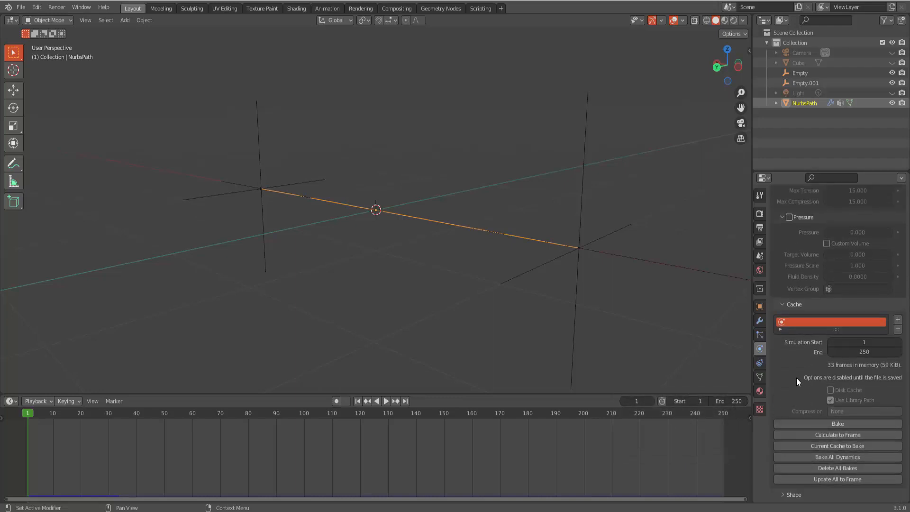
{"action": "scroll", "coordinate": [796, 377], "scroll_direction": "down", "scroll_amount": 2}
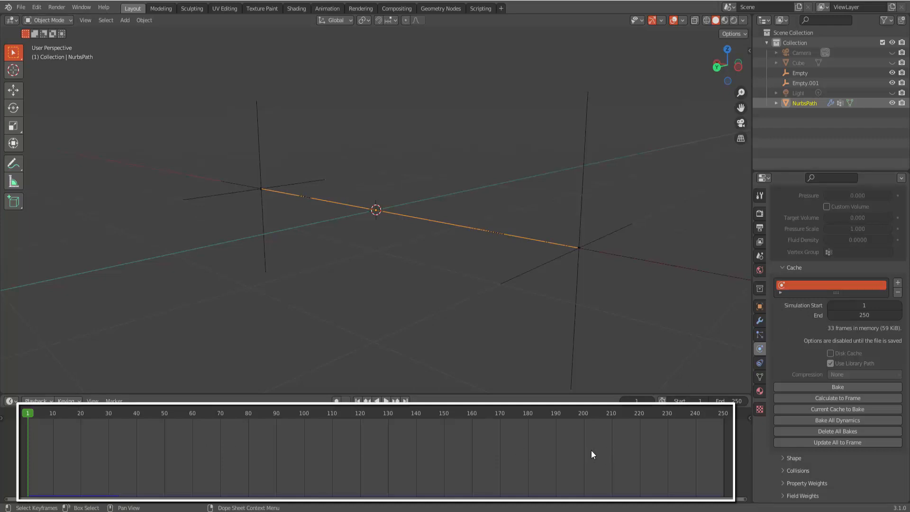
{"action": "left_click", "coordinate": [784, 458]}
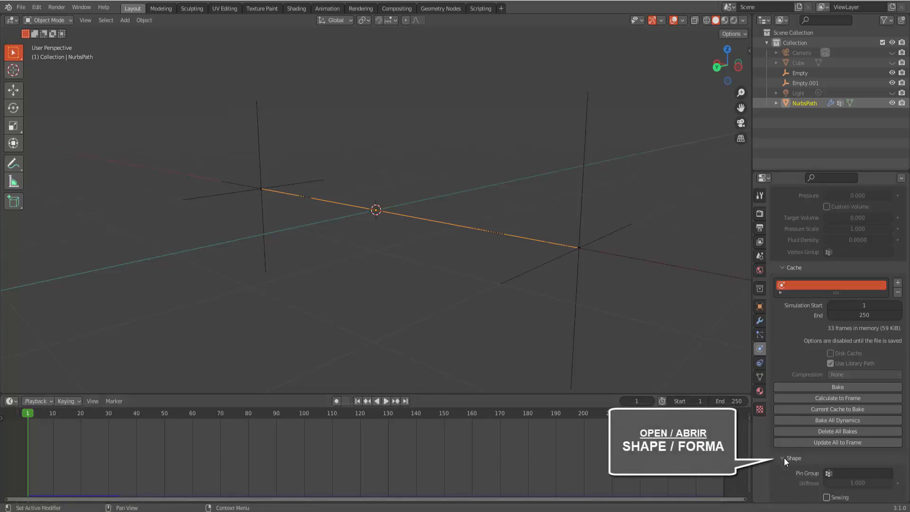
{"action": "scroll", "coordinate": [784, 457], "scroll_direction": "down", "scroll_amount": 4}
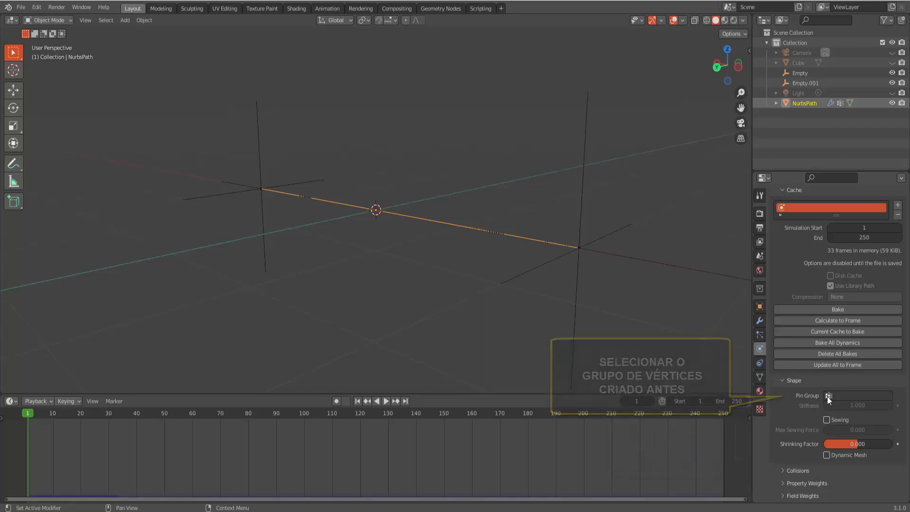
{"action": "left_click", "coordinate": [841, 395]}
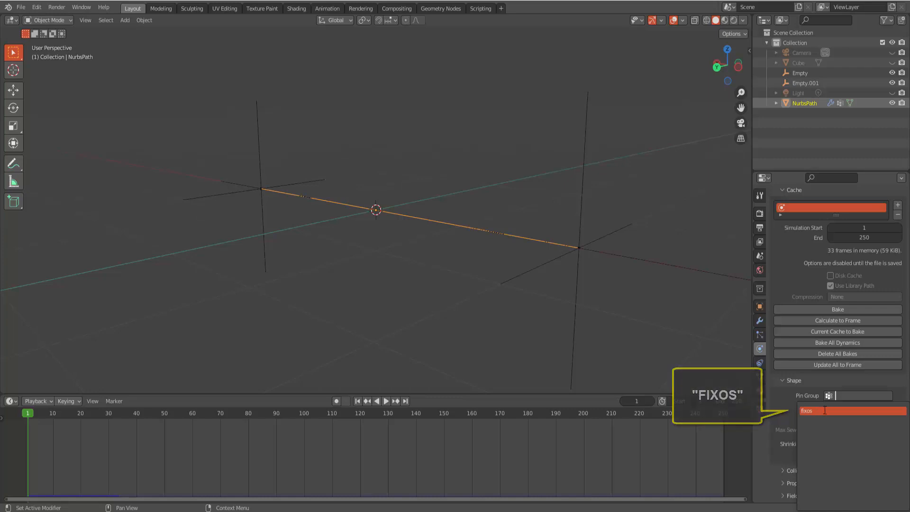
{"action": "left_click", "coordinate": [825, 410]}
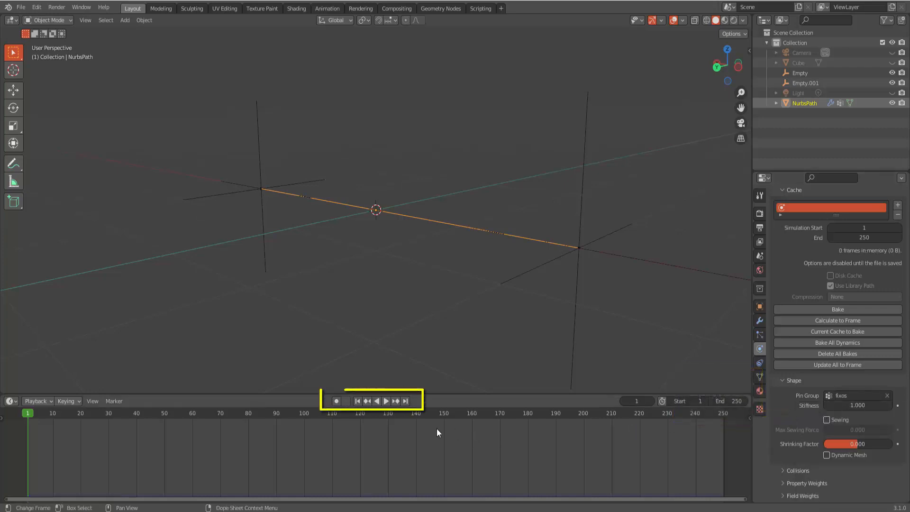
Step: Play the cloth simulation with the pin group applied, stop it and return to frame 1
{"action": "left_click", "coordinate": [386, 400]}
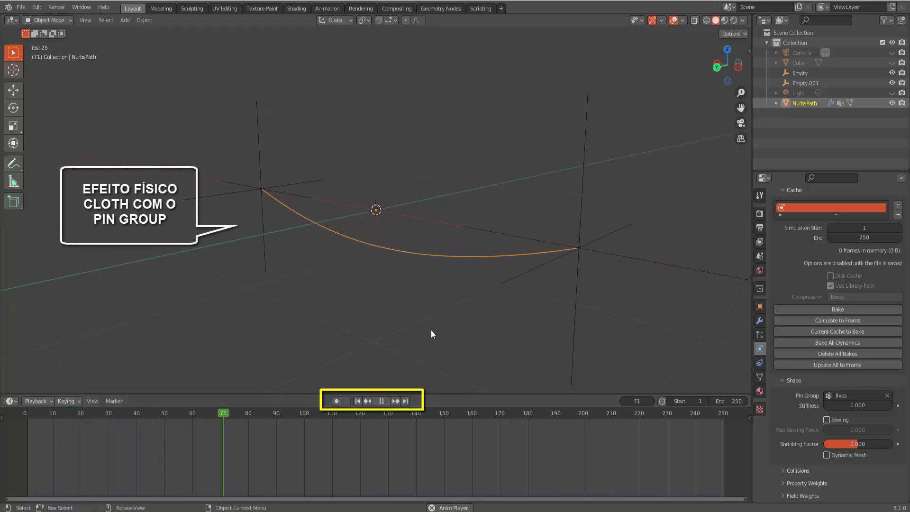
{"action": "left_click", "coordinate": [382, 401]}
{"action": "left_click", "coordinate": [358, 401]}
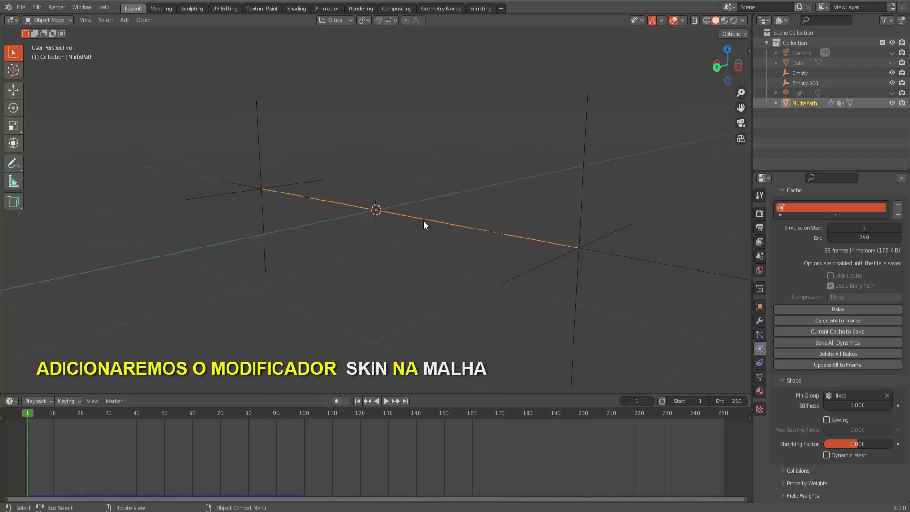
Step: Collapse the path's Cloth modifier and add a Skin modifier below it
{"action": "left_click", "coordinate": [760, 321]}
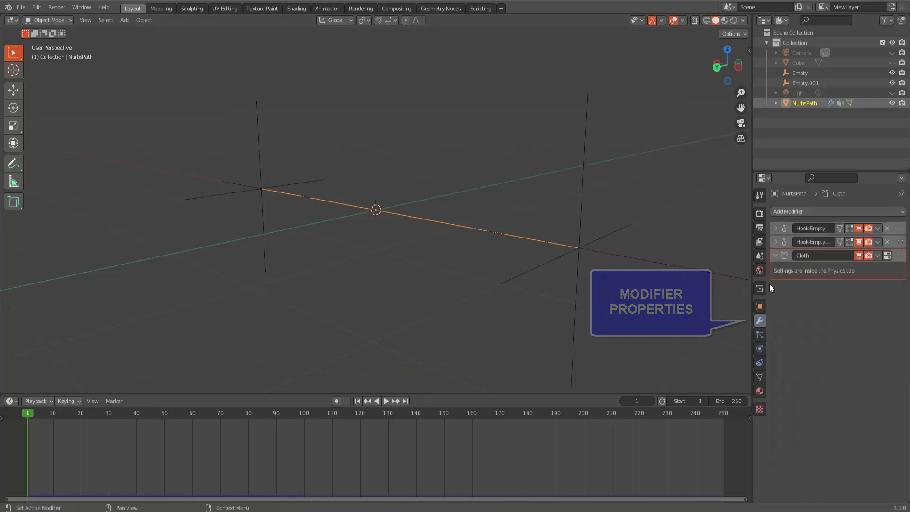
{"action": "left_click", "coordinate": [775, 254]}
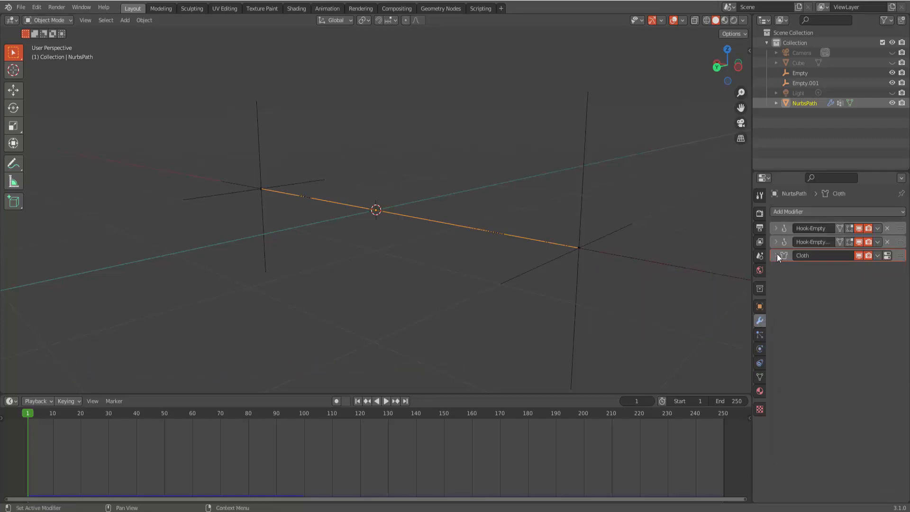
{"action": "left_click", "coordinate": [799, 213]}
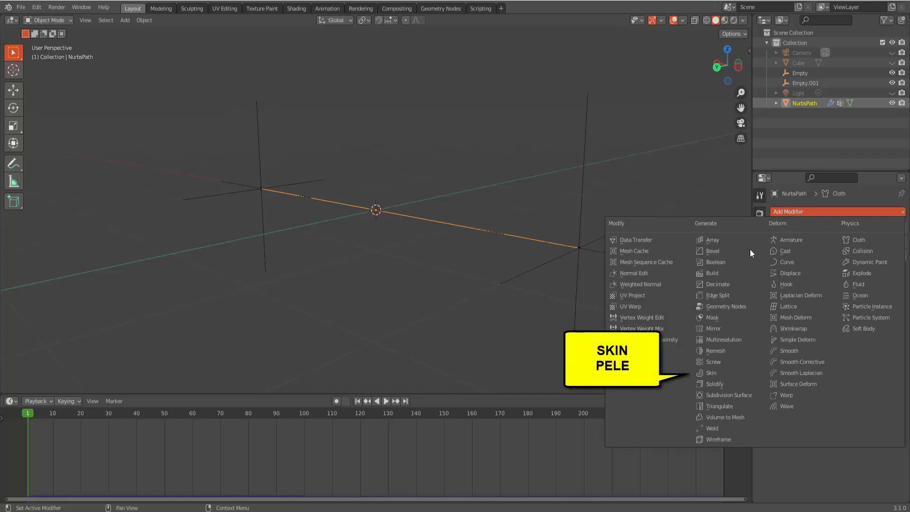
{"action": "left_click", "coordinate": [726, 372]}
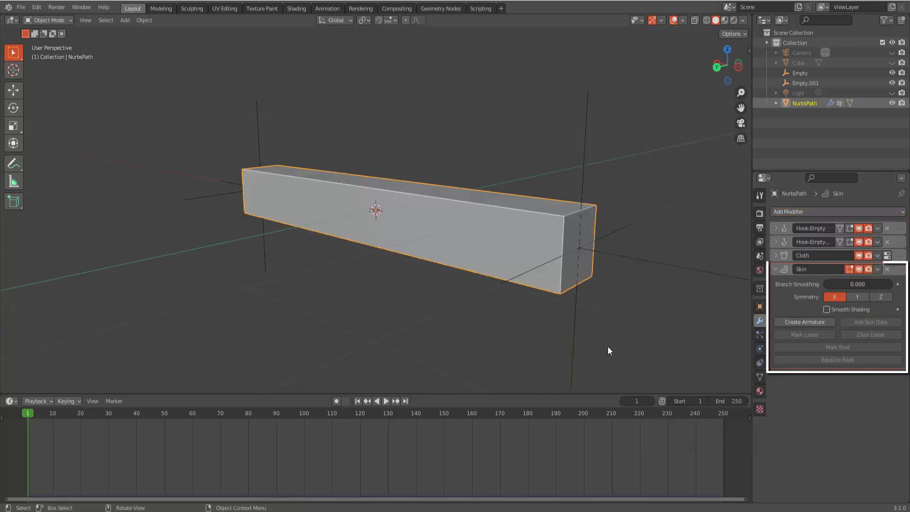
Step: Enter Edit Mode on the path, turn X-ray on and select all of its vertices
{"action": "scroll", "coordinate": [453, 292], "scroll_direction": "down", "scroll_amount": 4}
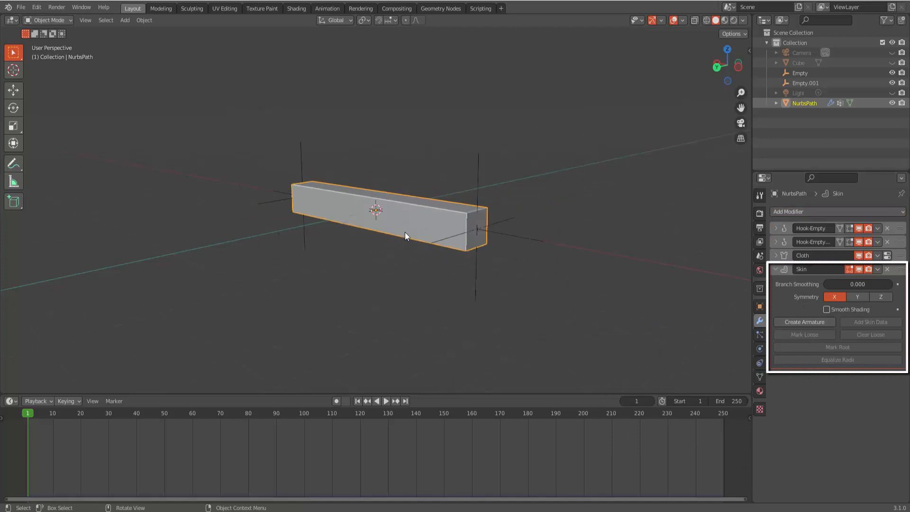
{"action": "scroll", "coordinate": [405, 233], "scroll_direction": "down", "scroll_amount": 2}
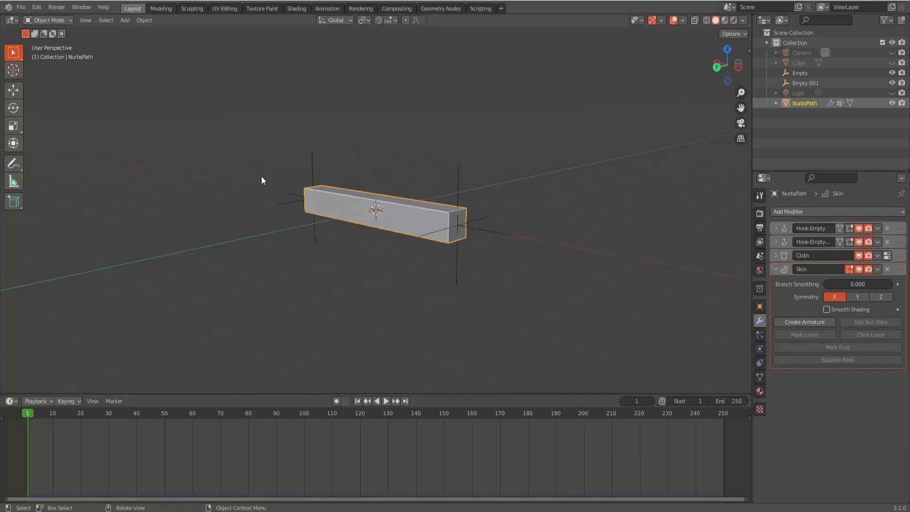
{"action": "left_click", "coordinate": [61, 19]}
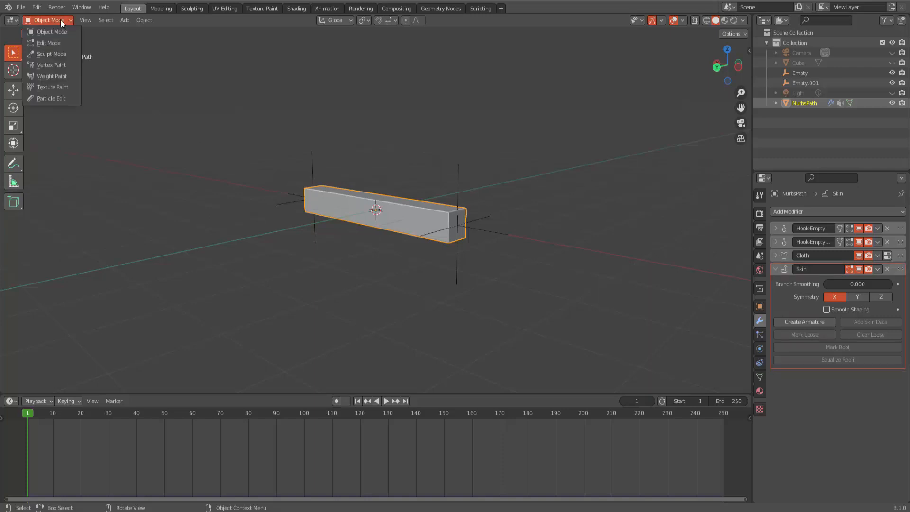
{"action": "left_click", "coordinate": [58, 44]}
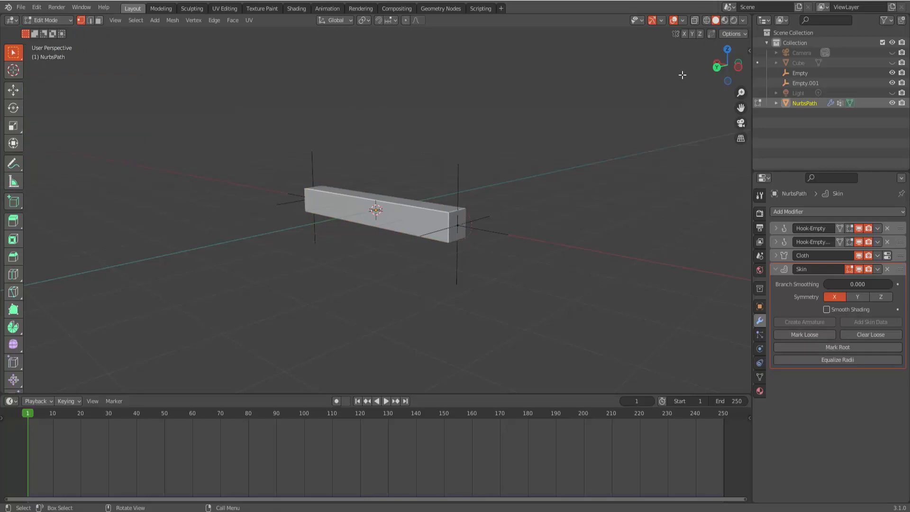
{"action": "left_click", "coordinate": [694, 20]}
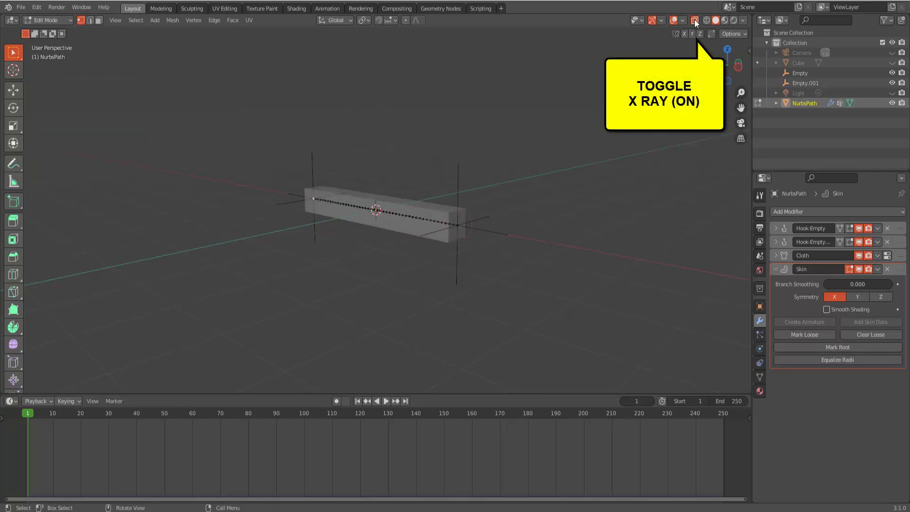
{"action": "scroll", "coordinate": [292, 209], "scroll_direction": "up", "scroll_amount": 4}
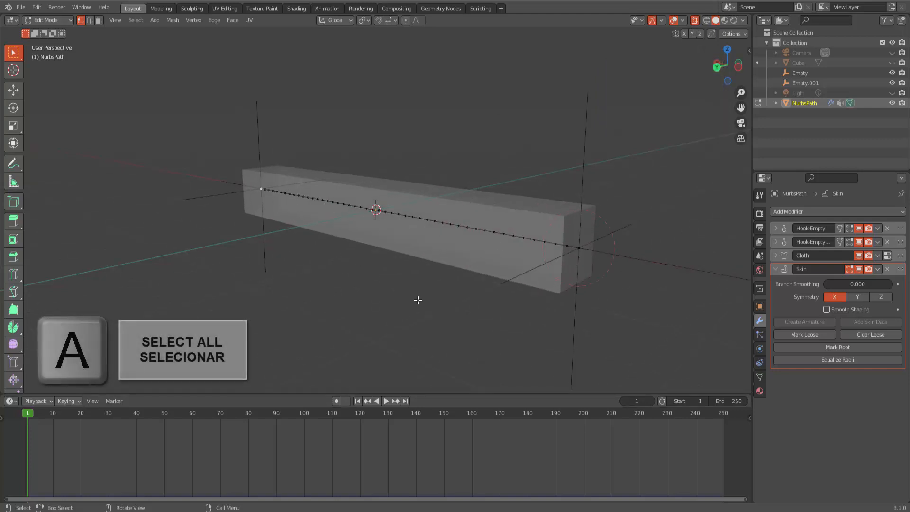
{"action": "key", "text": "a"}
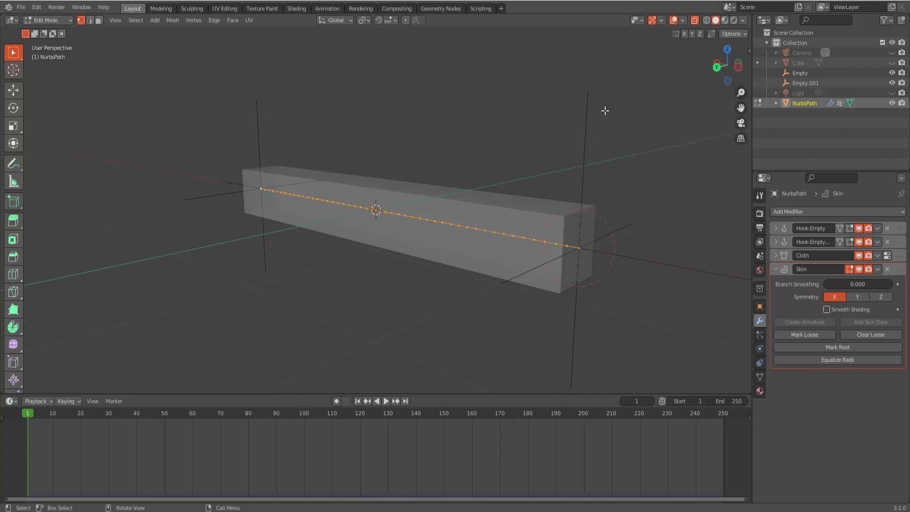
Step: Set both Mean Radius X and Mean Radius Y of the selected vertices to 0.02
{"action": "key", "text": "n"}
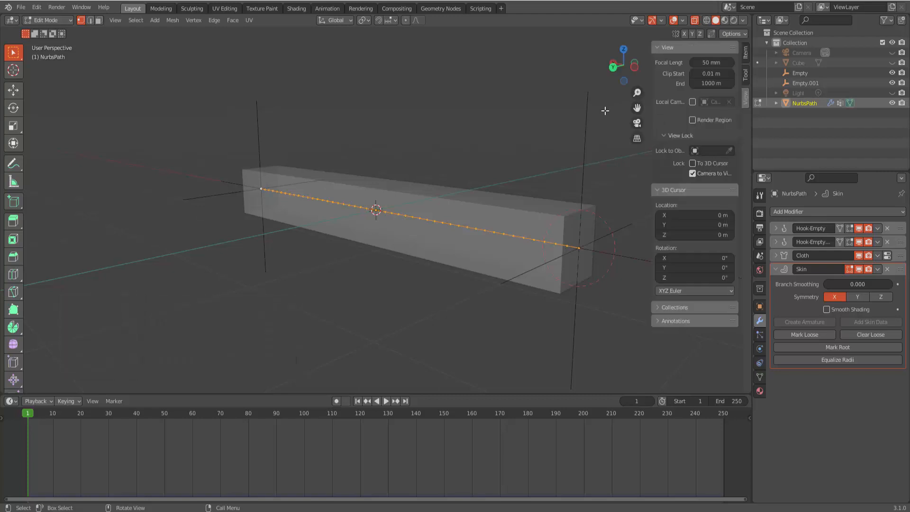
{"action": "left_click", "coordinate": [747, 51]}
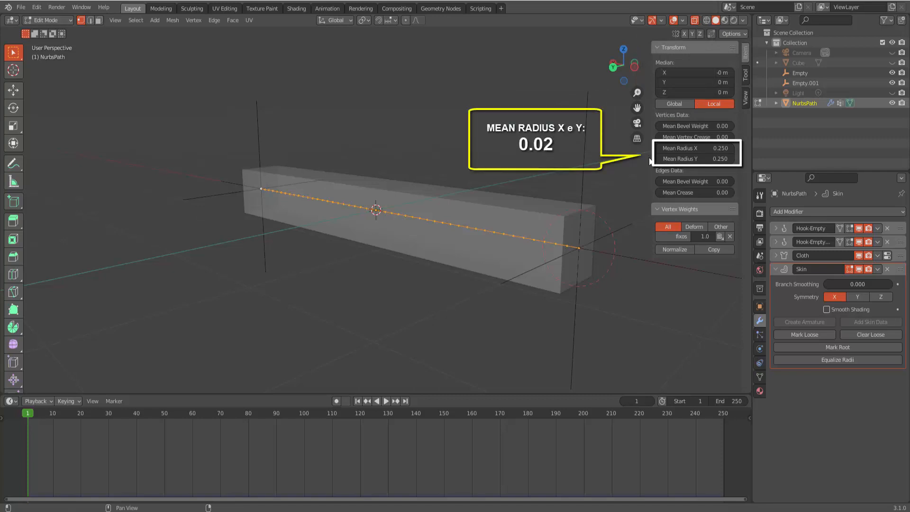
{"action": "left_click_drag", "start_coordinate": [682, 147], "coordinate": [682, 158]}
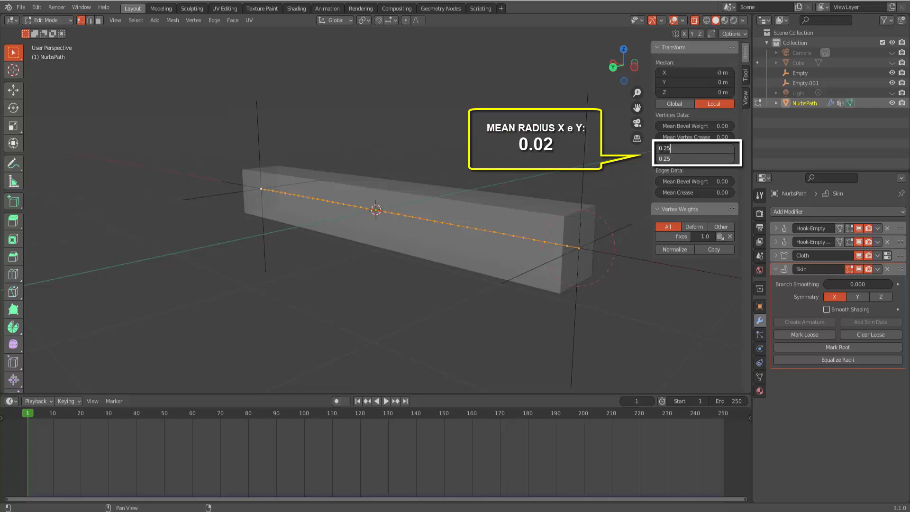
{"action": "key", "text": "BackSpace"}
{"action": "key", "text": "BackSpace"}
{"action": "key", "text": "BackSpace"}
{"action": "type", "text": ".02"}
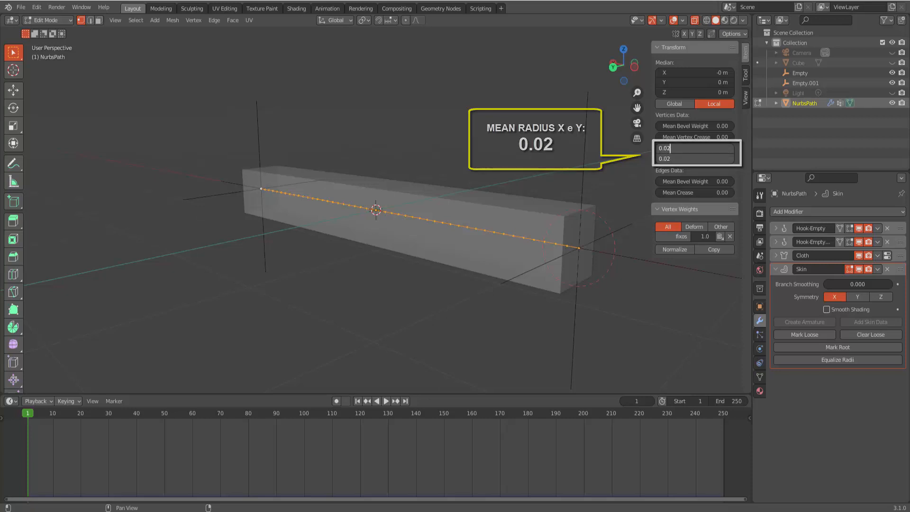
{"action": "key", "text": "Return"}
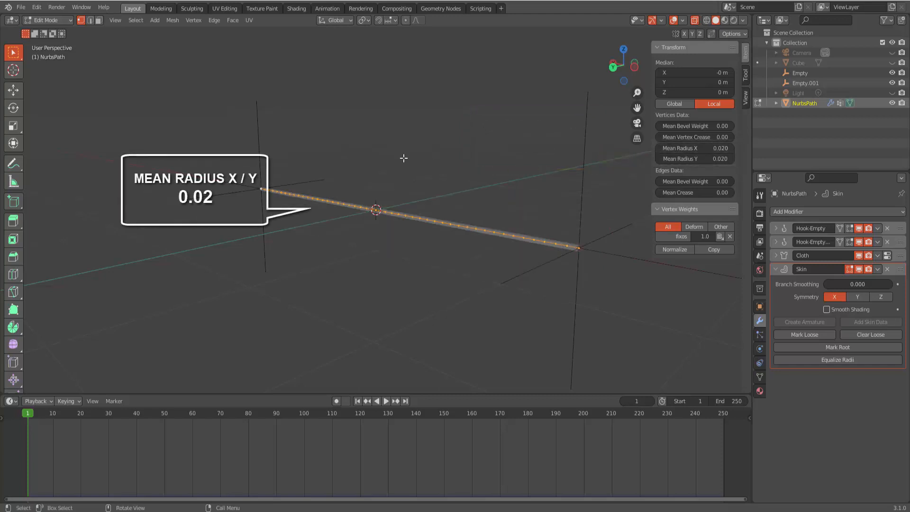
Step: Return to Object Mode and turn X-ray off
{"action": "left_click", "coordinate": [50, 20]}
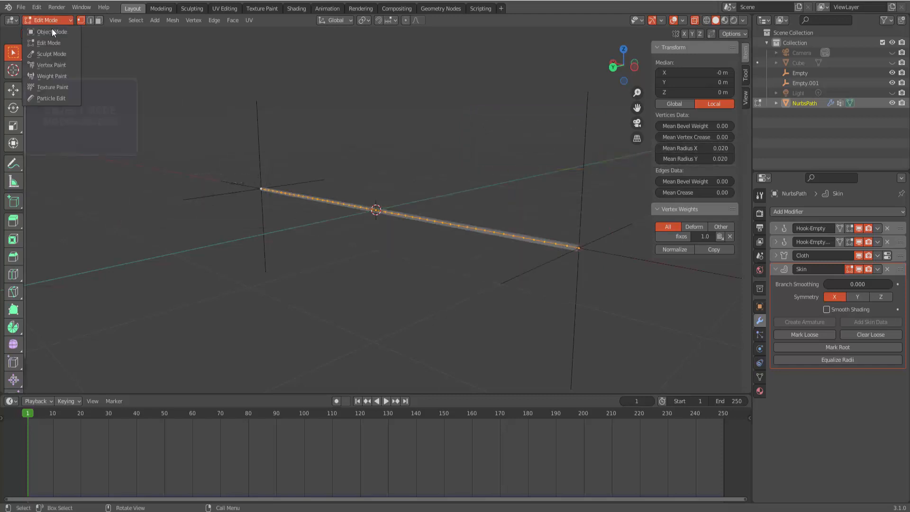
{"action": "left_click", "coordinate": [52, 30]}
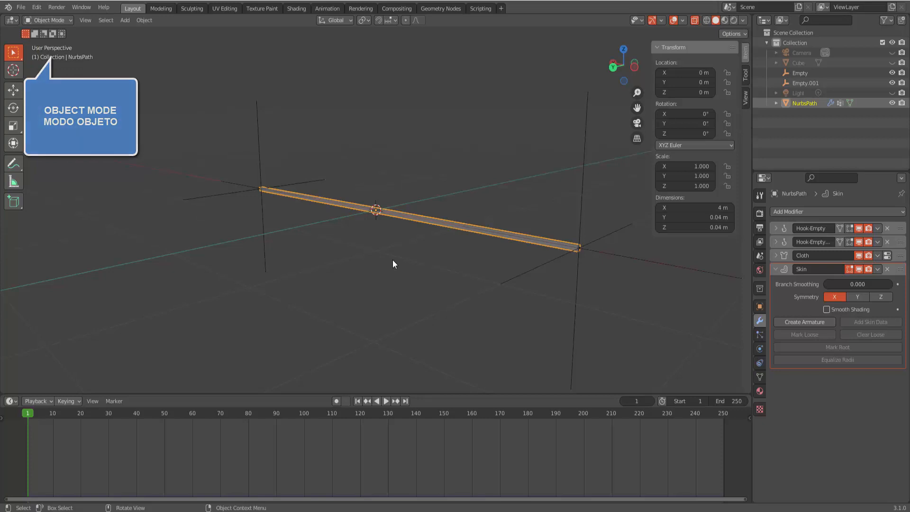
{"action": "left_click", "coordinate": [695, 21]}
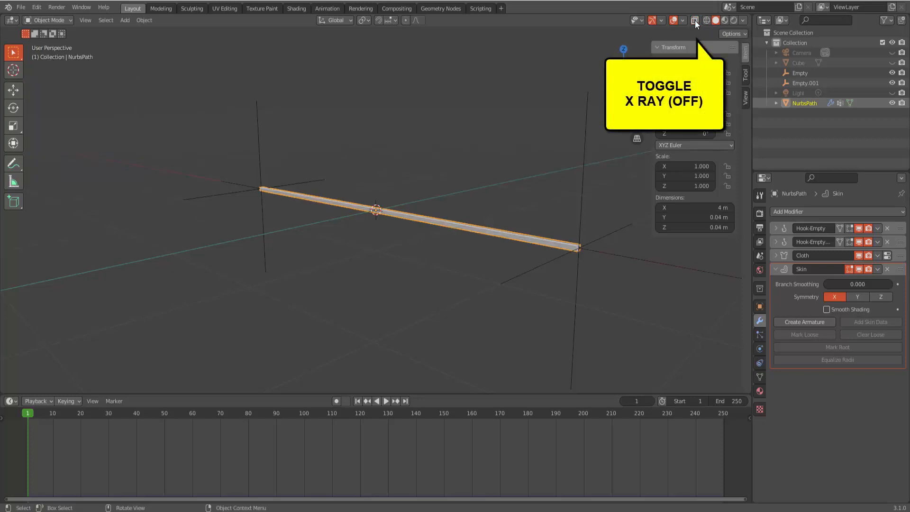
Step: Play the cloth simulation to preview how the rope hangs, and stop it back at frame 1
{"action": "scroll", "coordinate": [332, 240], "scroll_direction": "down", "scroll_amount": 2}
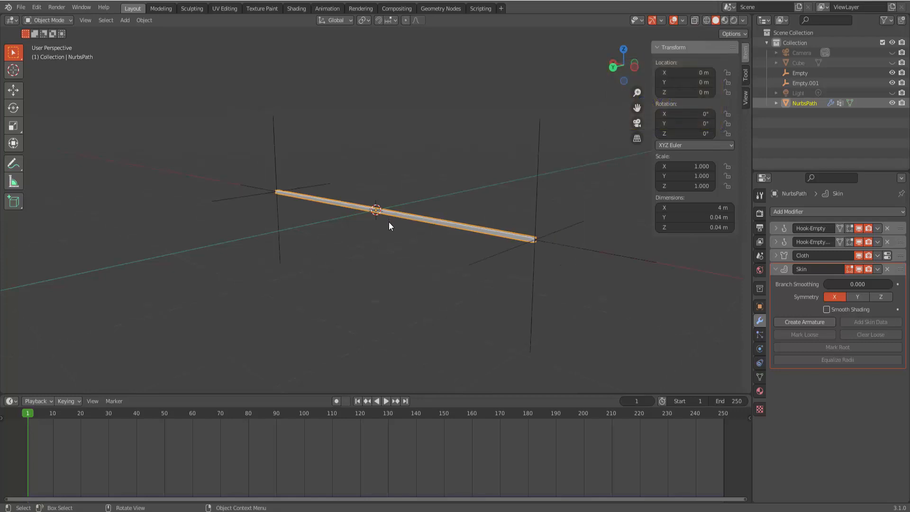
{"action": "left_click", "coordinate": [386, 401]}
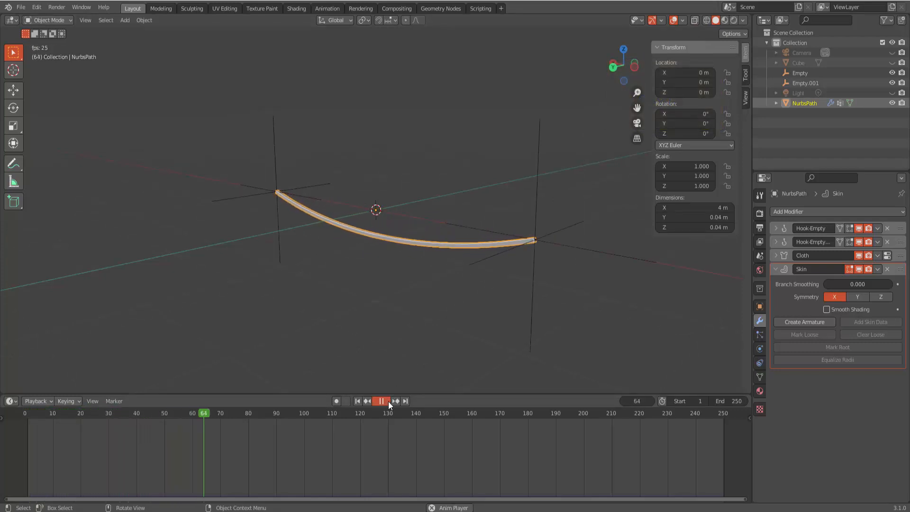
{"action": "key", "text": "Escape"}
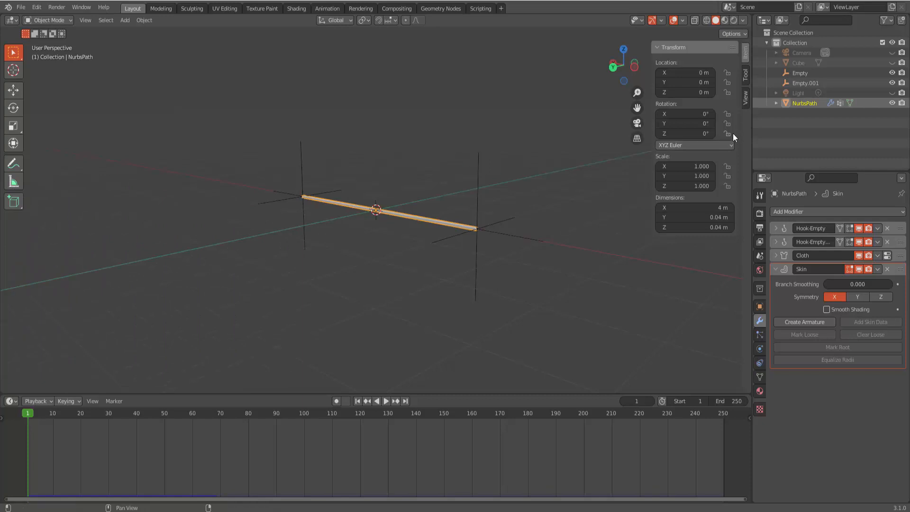
Step: Unhide the cube and scale it down uniformly to about 0.205
{"action": "left_click", "coordinate": [892, 62]}
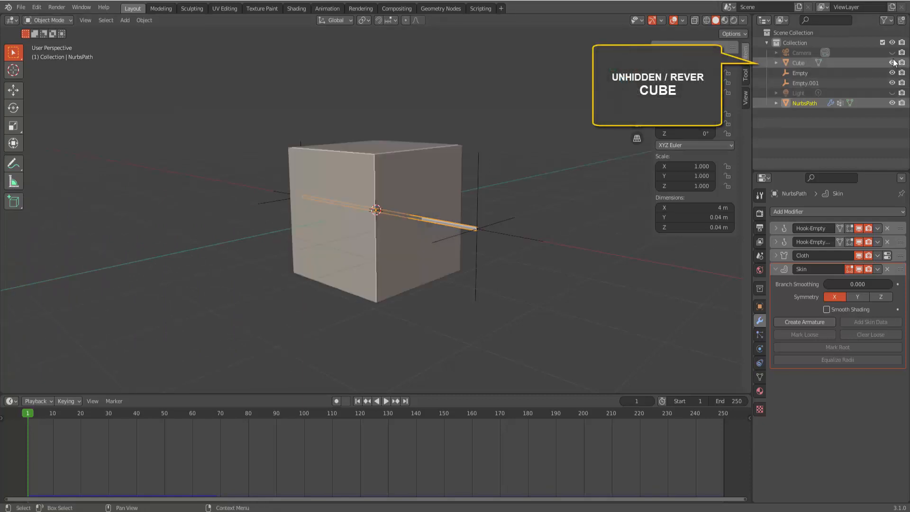
{"action": "left_click", "coordinate": [415, 270]}
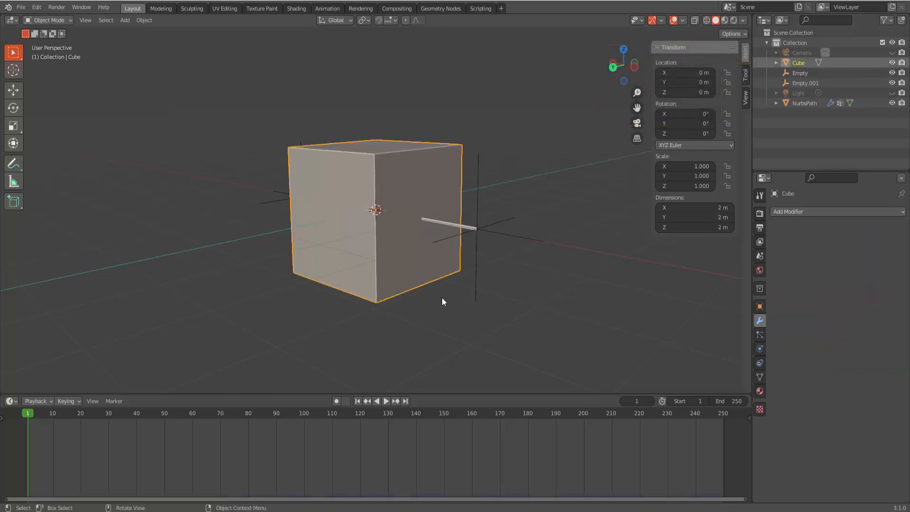
{"action": "key", "text": "s"}
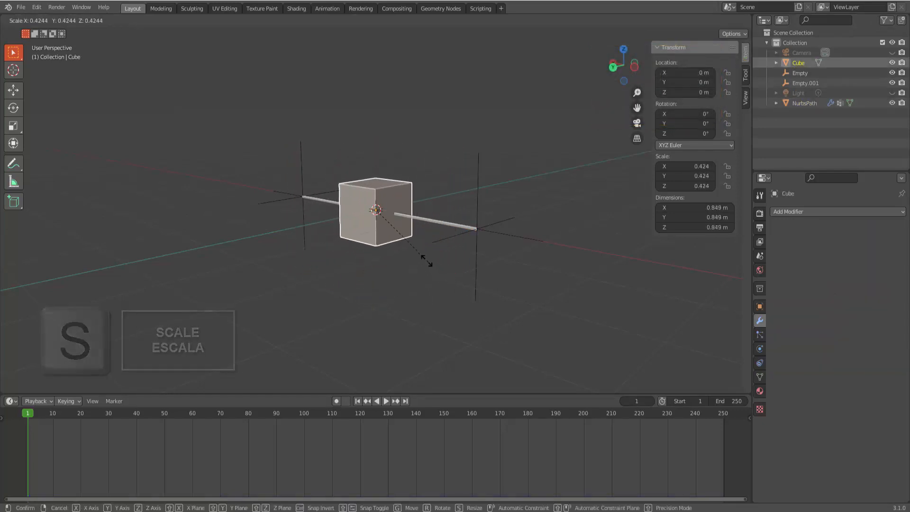
{"action": "left_click", "coordinate": [400, 234]}
Step: Move the cube along the X axis to about 2.01 m, onto the rope end at Empty.001
{"action": "left_click", "coordinate": [14, 90]}
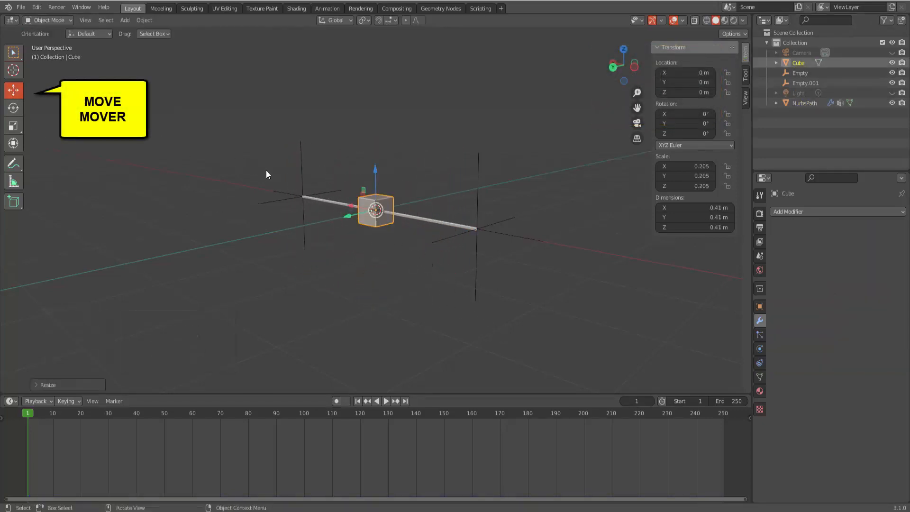
{"action": "left_click_drag", "start_coordinate": [351, 206], "coordinate": [276, 182]}
{"action": "scroll", "coordinate": [353, 285], "scroll_direction": "up", "scroll_amount": 2}
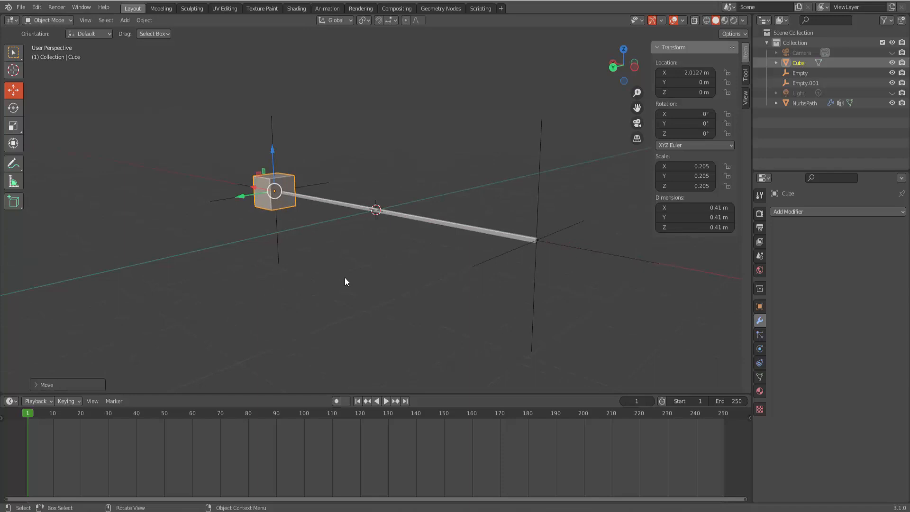
Step: Parent the Empty.001 hook to the cube using the Object option
{"action": "left_click", "coordinate": [323, 183]}
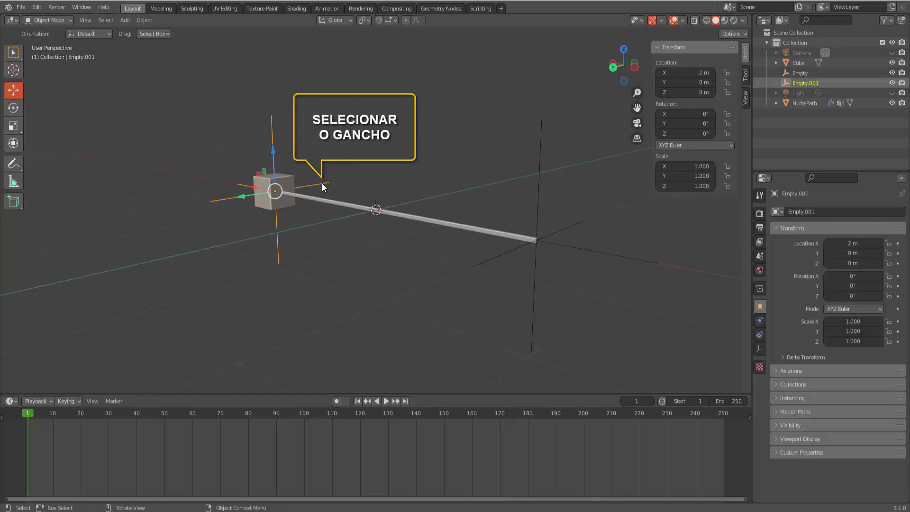
{"action": "left_click", "coordinate": [285, 180], "text": "shift"}
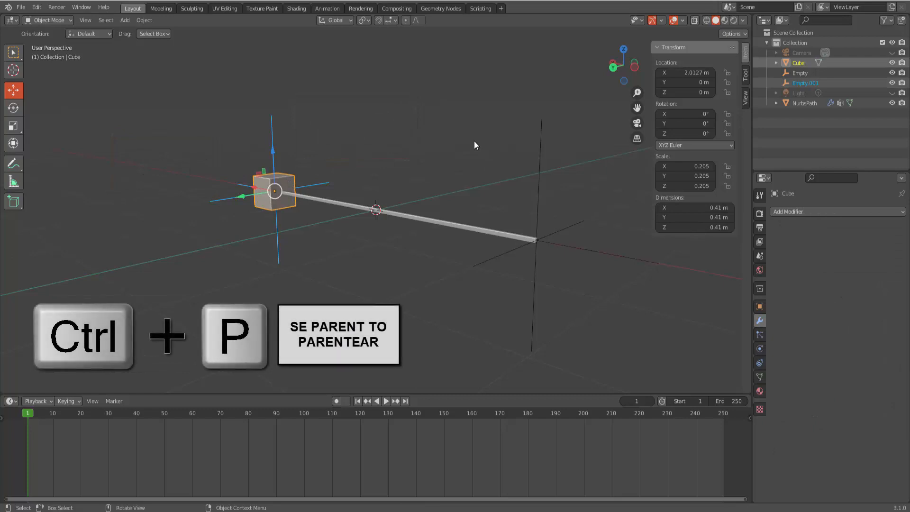
{"action": "key", "text": "ctrl+p"}
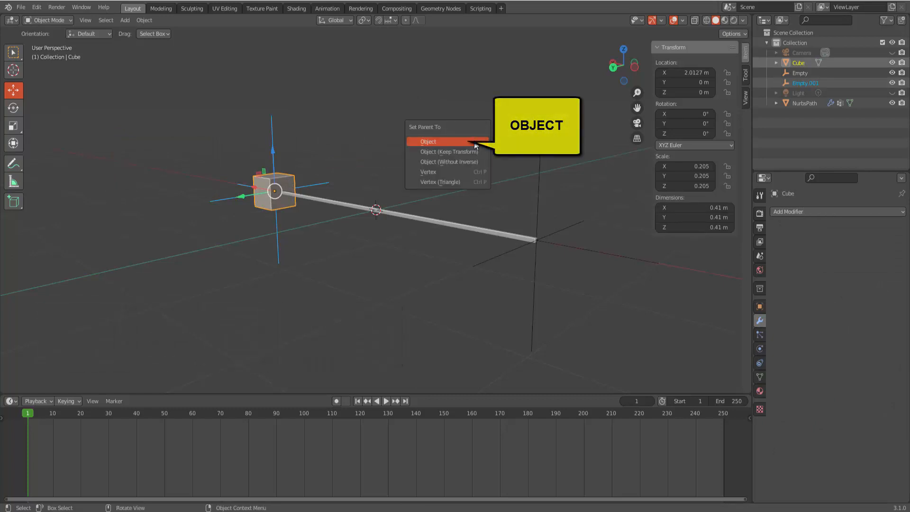
{"action": "left_click", "coordinate": [474, 142]}
Step: Test-move the cube to check whether its rope end follows, and cancel the move
{"action": "left_click", "coordinate": [277, 209]}
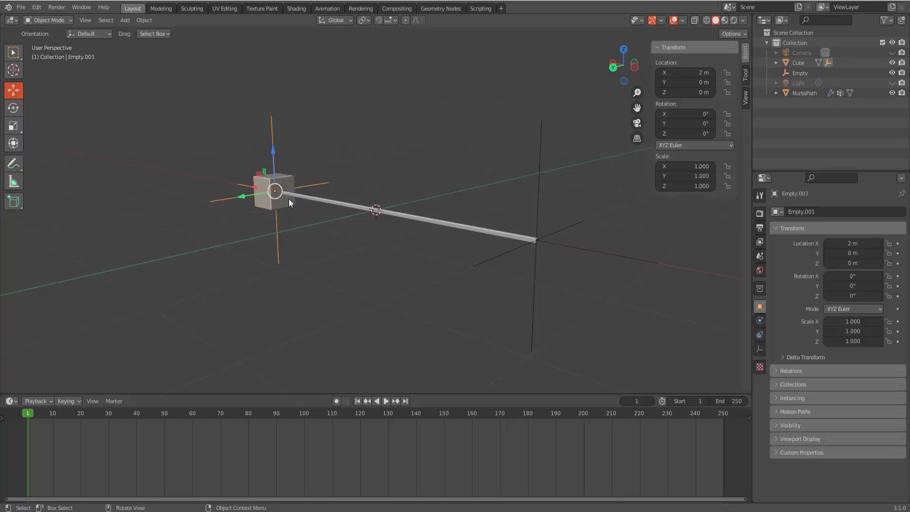
{"action": "left_click", "coordinate": [286, 198]}
{"action": "key", "text": "g"}
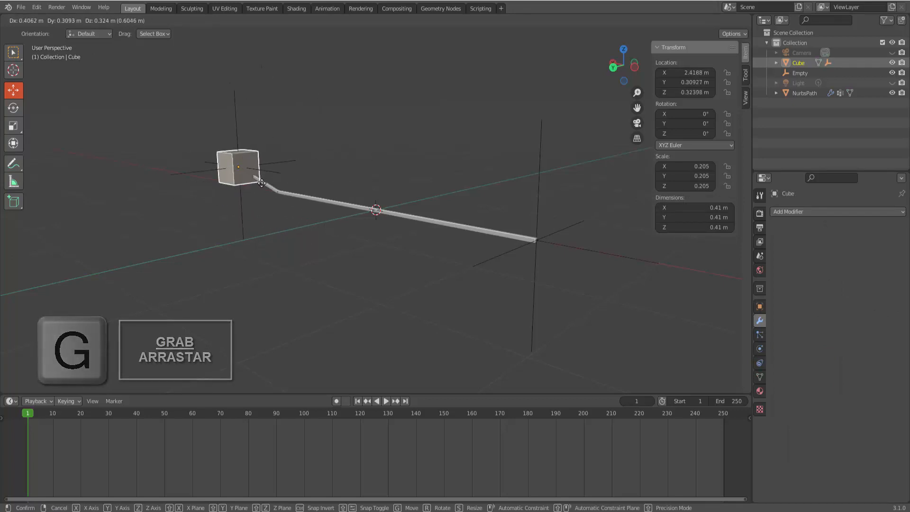
{"action": "key", "text": "Escape"}
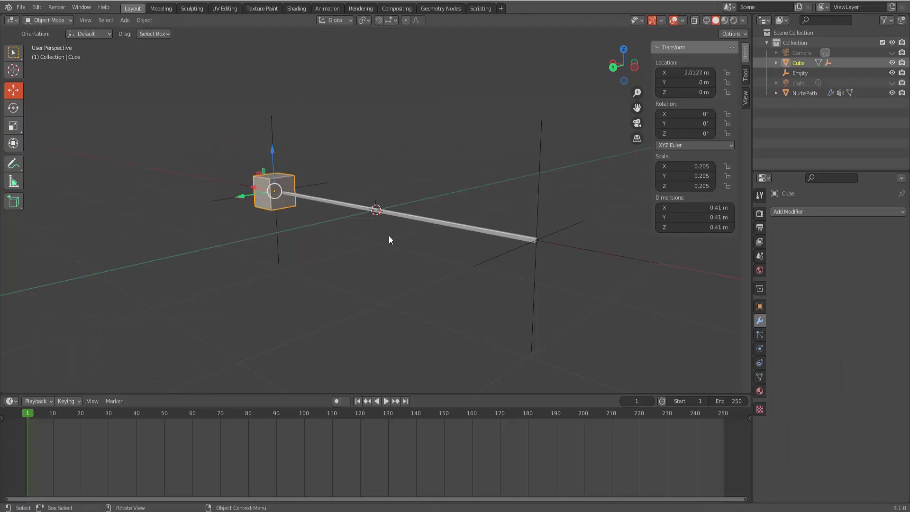
Step: Add an ico sphere mesh and scale it down uniformly to about 0.22
{"action": "scroll", "coordinate": [392, 235], "scroll_direction": "down", "scroll_amount": 2}
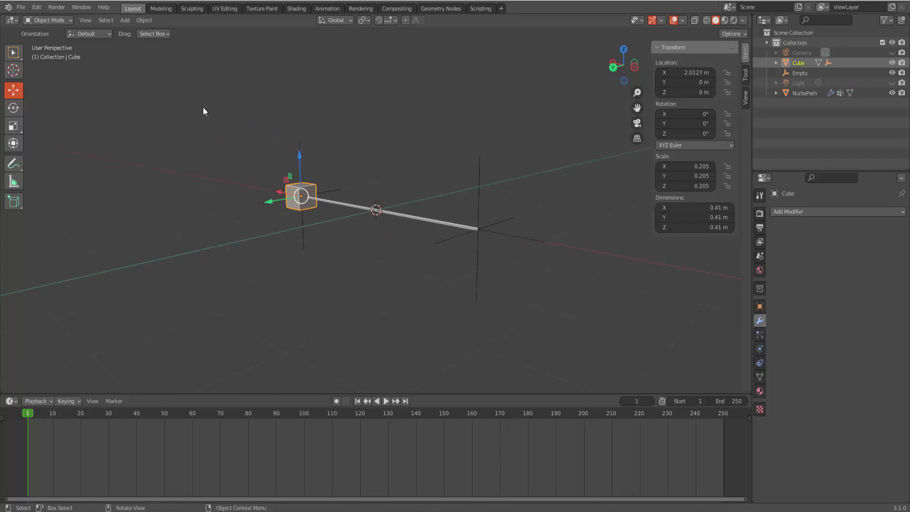
{"action": "left_click", "coordinate": [126, 20]}
{"action": "mouse_move", "coordinate": [143, 30]}
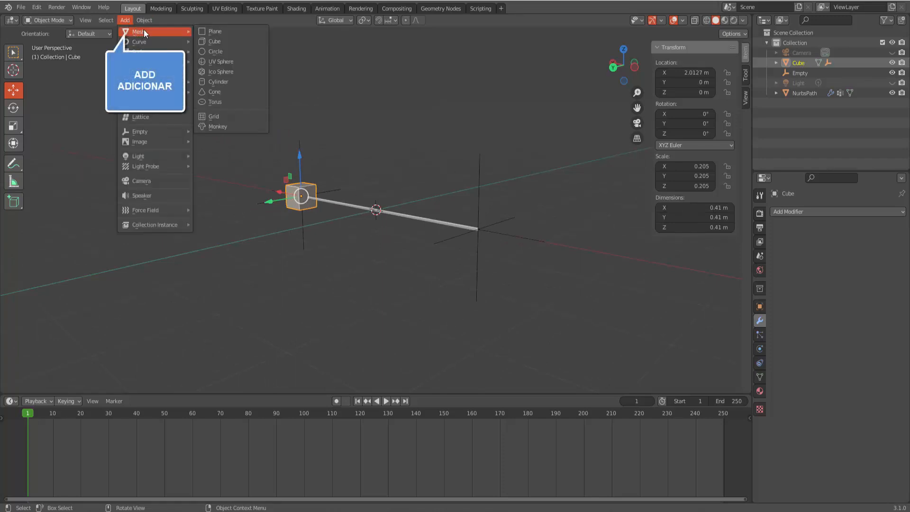
{"action": "left_click", "coordinate": [226, 72]}
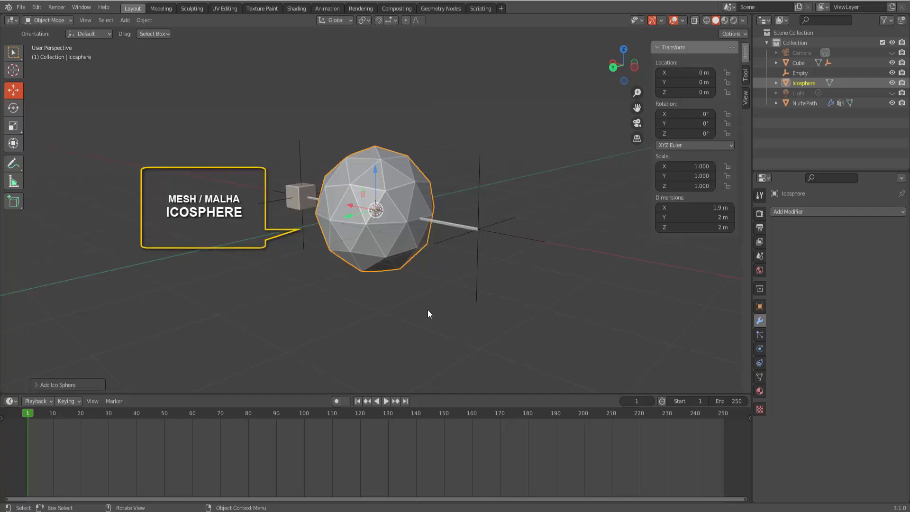
{"action": "key", "text": "s"}
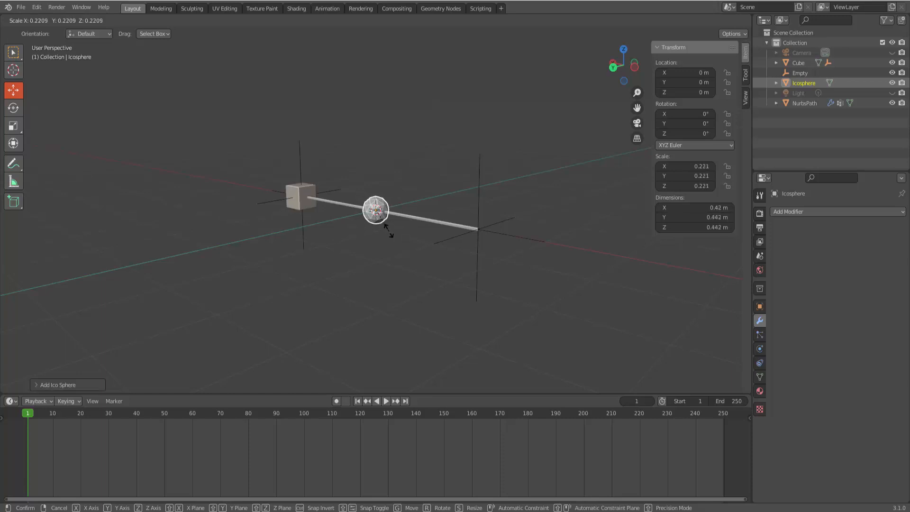
{"action": "left_click", "coordinate": [386, 229]}
Step: Move the icosphere along the X axis to about -2.02 m, onto the rope's other end
{"action": "left_click_drag", "start_coordinate": [351, 208], "coordinate": [450, 231]}
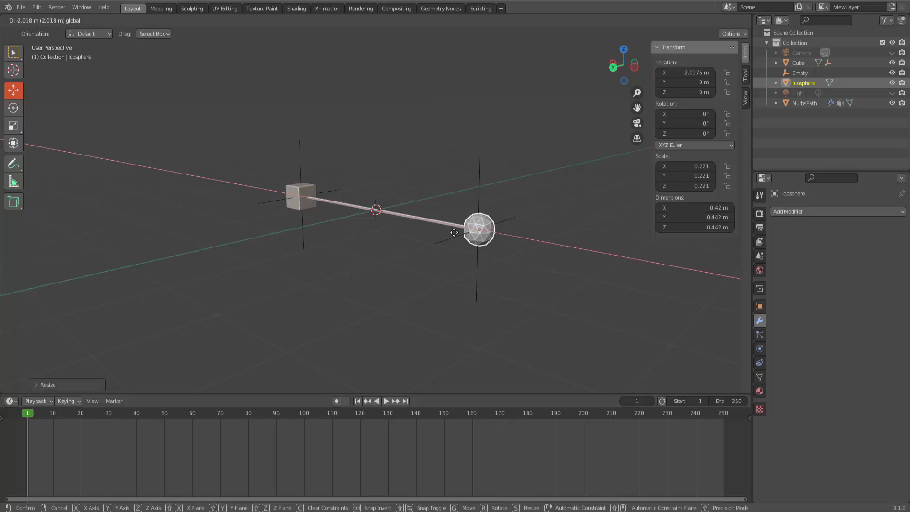
{"action": "left_click", "coordinate": [454, 232]}
{"action": "left_click", "coordinate": [454, 232]}
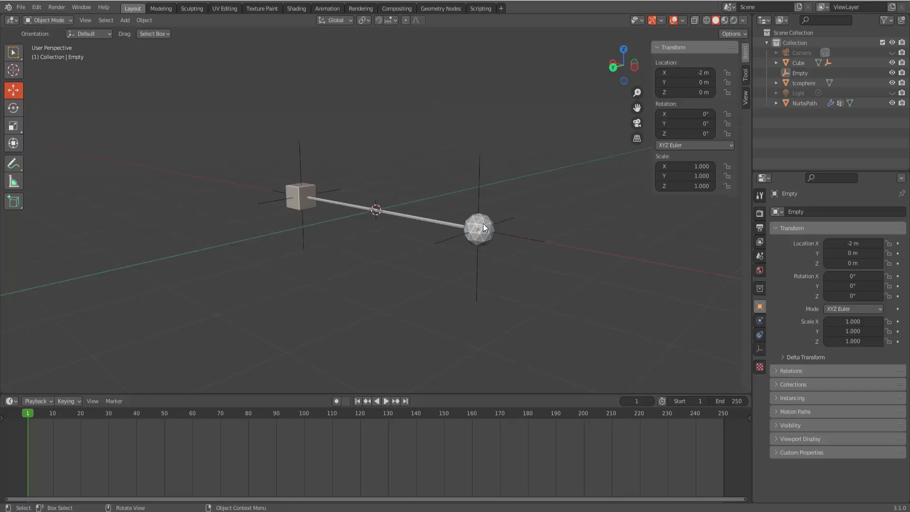
Step: Parent the Empty hook at the icosphere's end to the icosphere using the Object option
{"action": "left_click", "coordinate": [536, 241]}
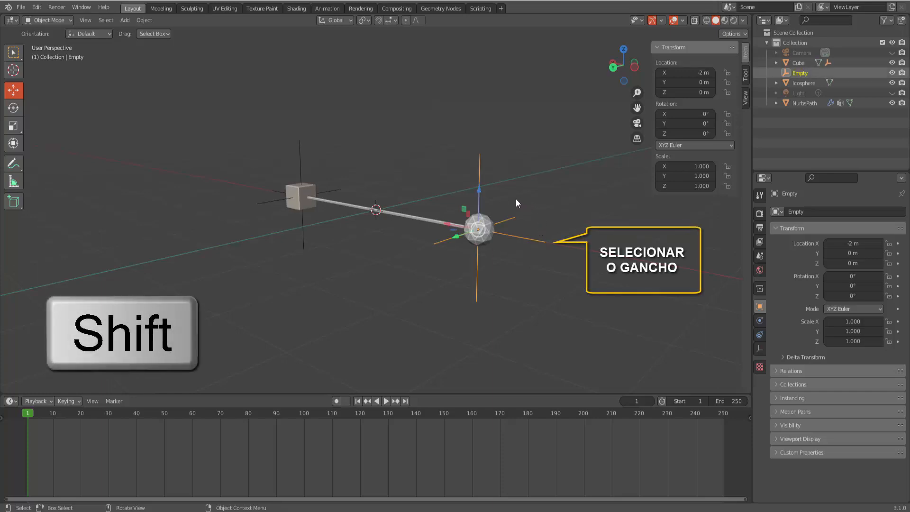
{"action": "left_click", "coordinate": [487, 221], "text": "shift"}
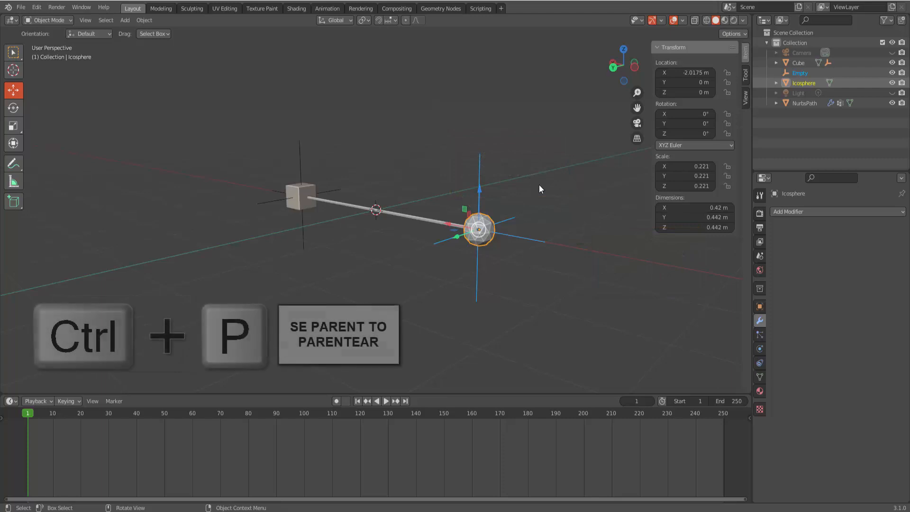
{"action": "key", "text": "ctrl+p"}
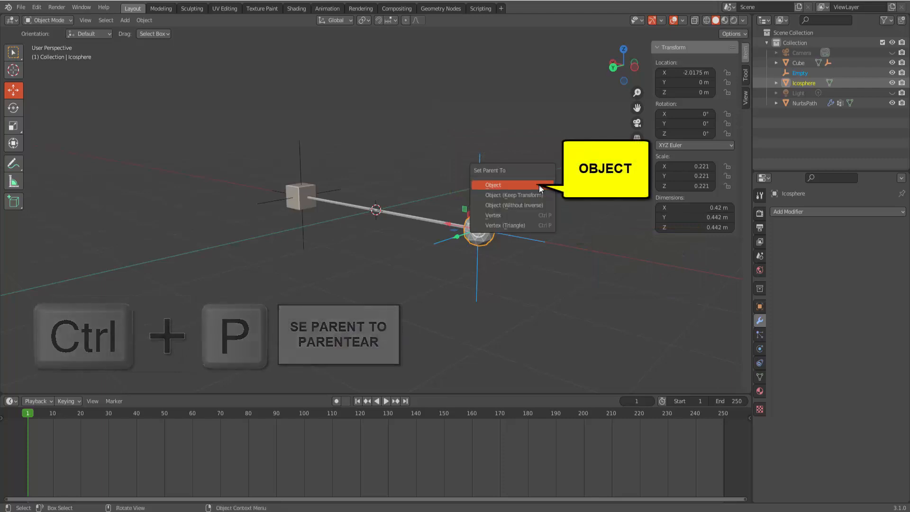
{"action": "left_click", "coordinate": [536, 184]}
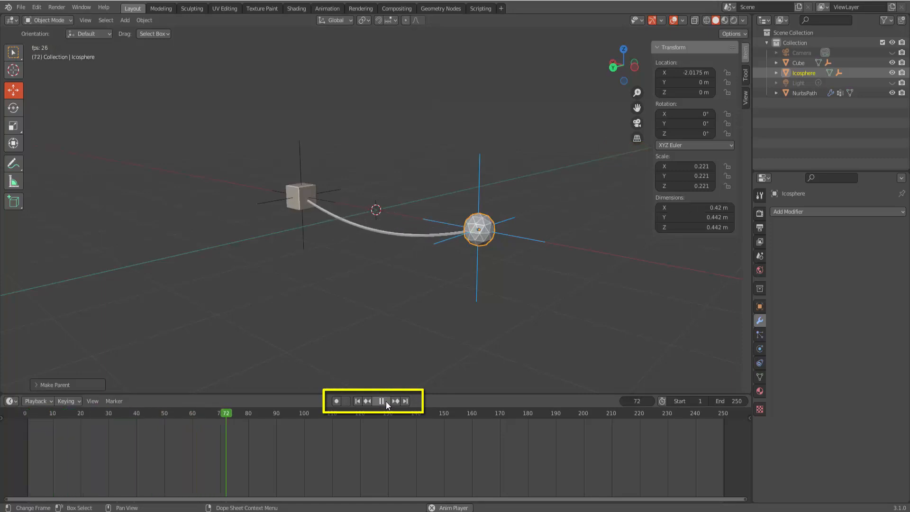
Step: Play back the rope hanging between the cube and the icosphere, and rewind to frame 1
{"action": "left_click", "coordinate": [382, 401]}
{"action": "left_click", "coordinate": [357, 401]}
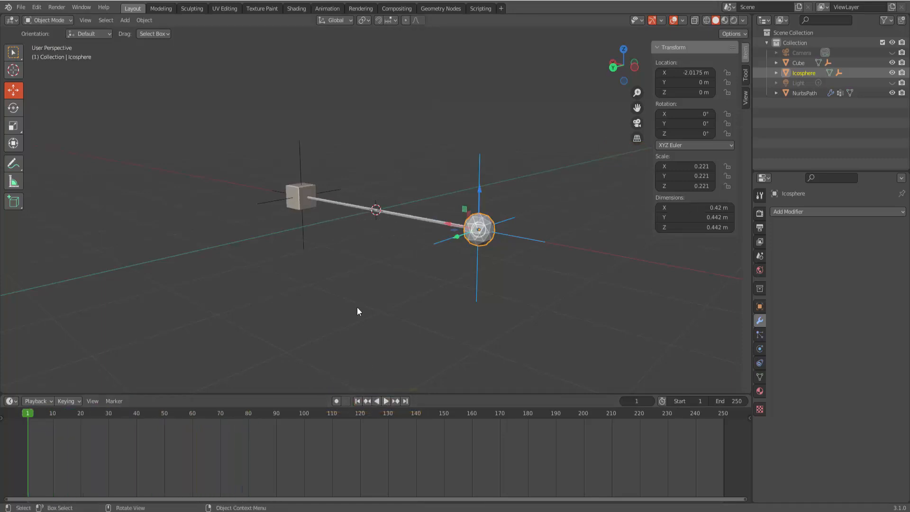
{"action": "mouse_move", "coordinate": [363, 304]}
{"action": "middle_mouse_down"}
{"action": "mouse_move", "coordinate": [383, 306]}
{"action": "mouse_move", "coordinate": [388, 295]}
{"action": "mouse_move", "coordinate": [359, 298]}
{"action": "middle_mouse_up"}
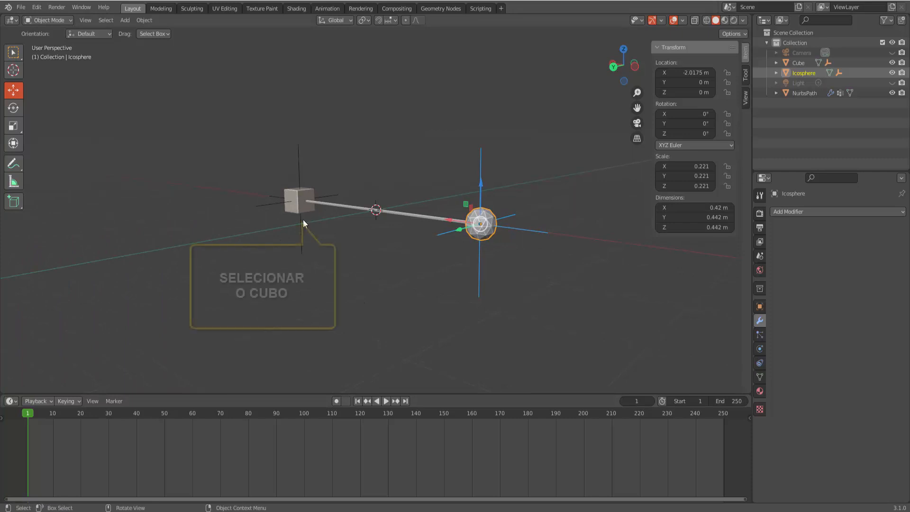
Step: Insert a Location & Rotation keyframe for the cube at frame 1
{"action": "left_click", "coordinate": [300, 193]}
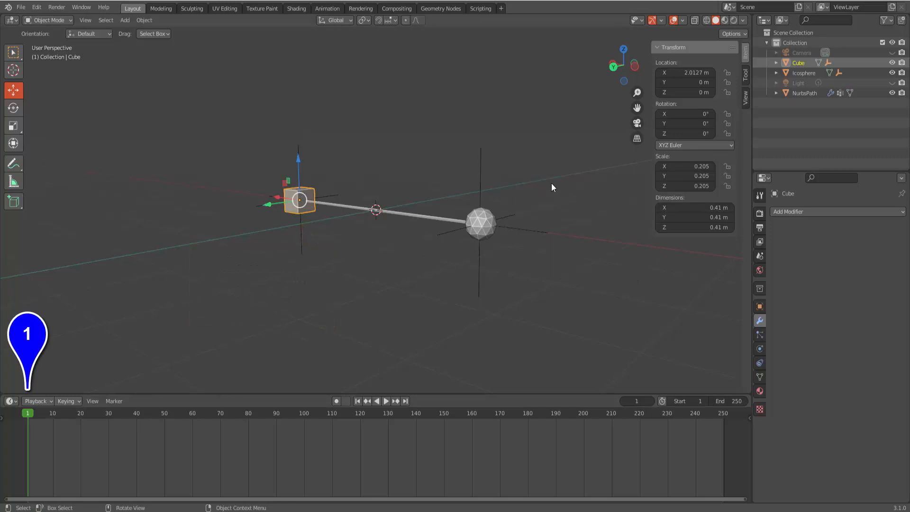
{"action": "key", "text": "i"}
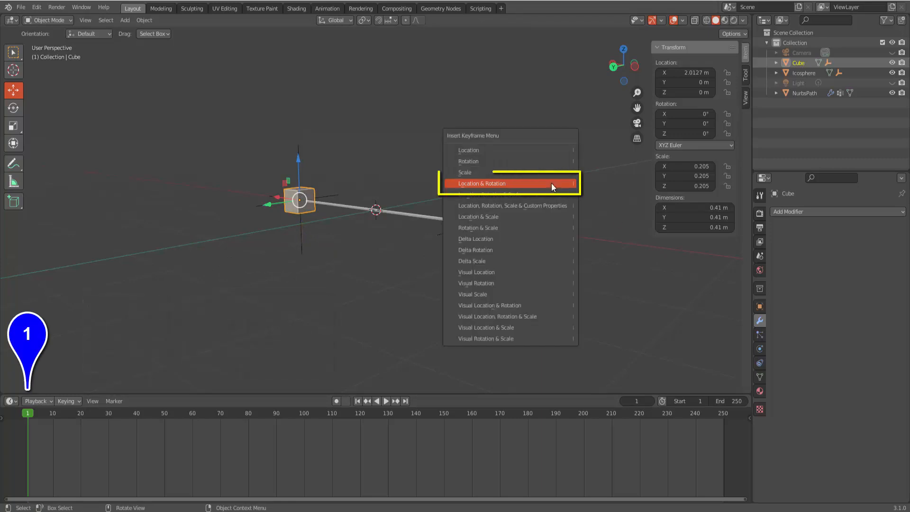
{"action": "left_click", "coordinate": [550, 183]}
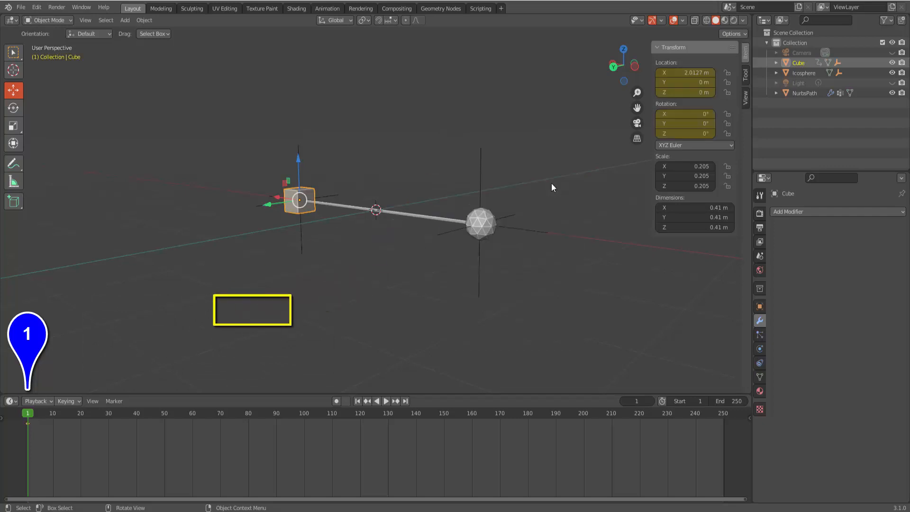
Step: At frame 250, move the cube to about X -0.70, Y -2.87, Z 1.52 m and insert a Location & Rotation keyframe
{"action": "left_click", "coordinate": [724, 415]}
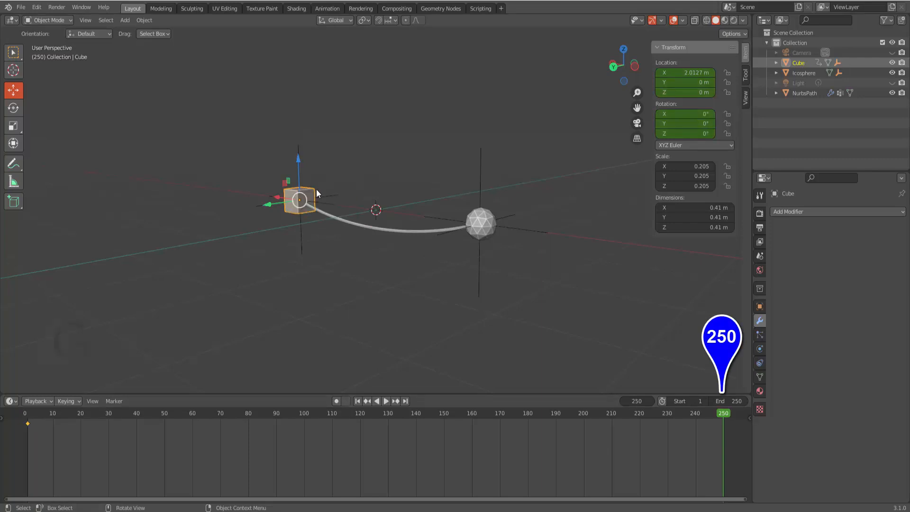
{"action": "key", "text": "g"}
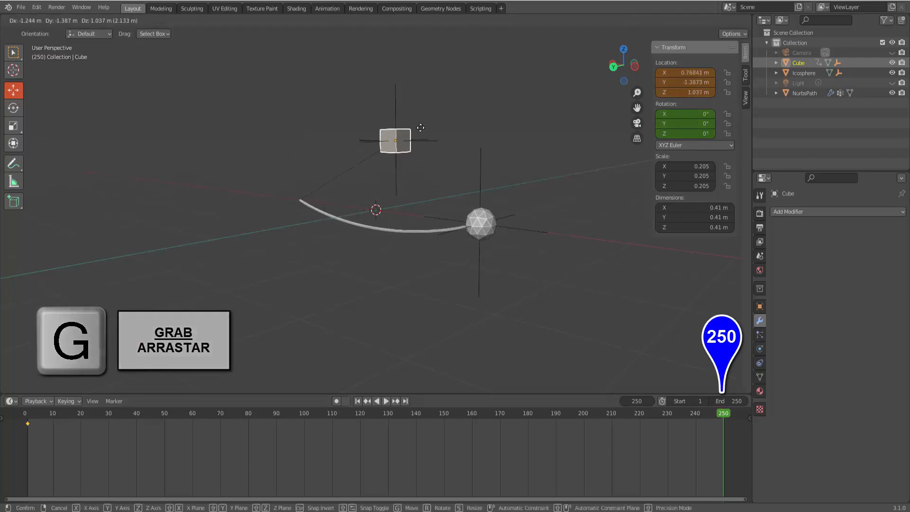
{"action": "left_click", "coordinate": [515, 103]}
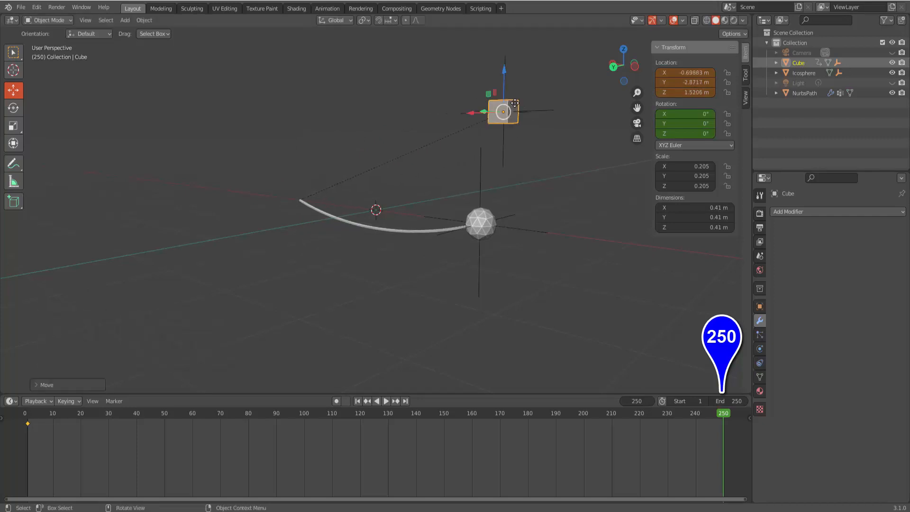
{"action": "key", "text": "i"}
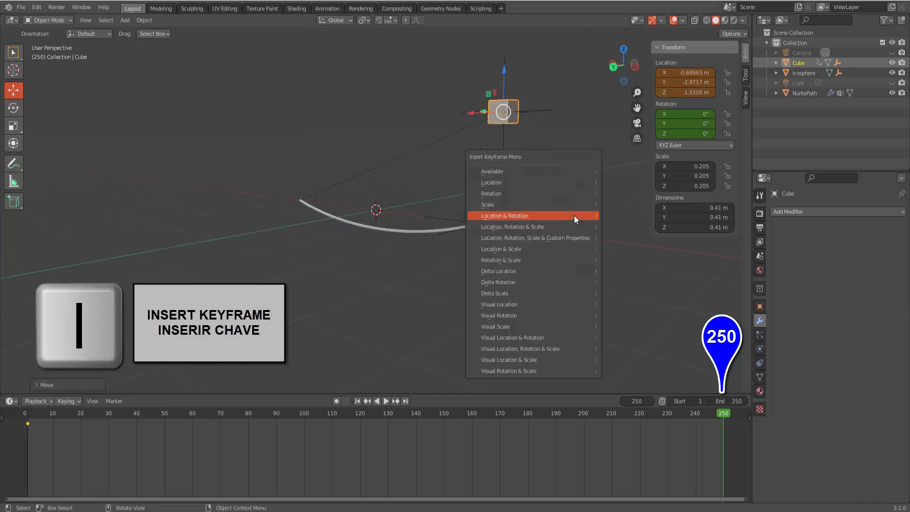
{"action": "left_click", "coordinate": [575, 219]}
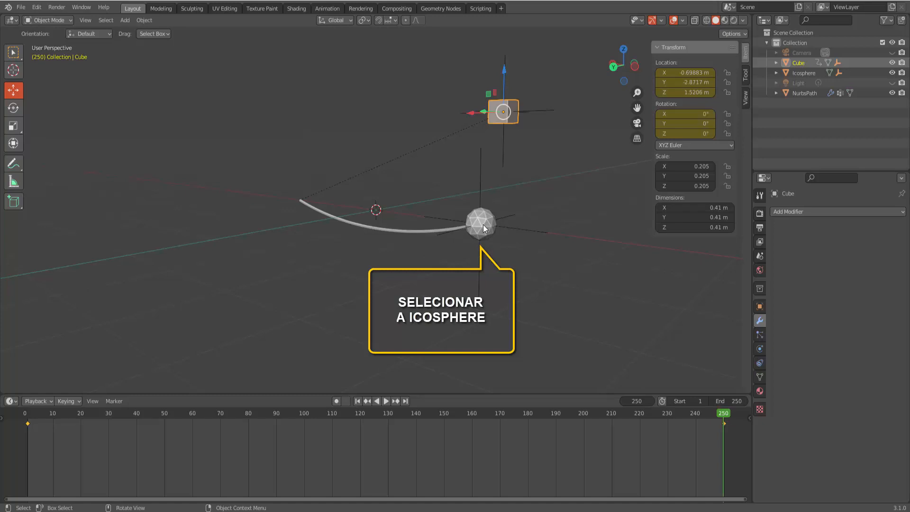
Step: Insert a Location & Rotation keyframe for the icosphere at frame 1
{"action": "left_click", "coordinate": [357, 401]}
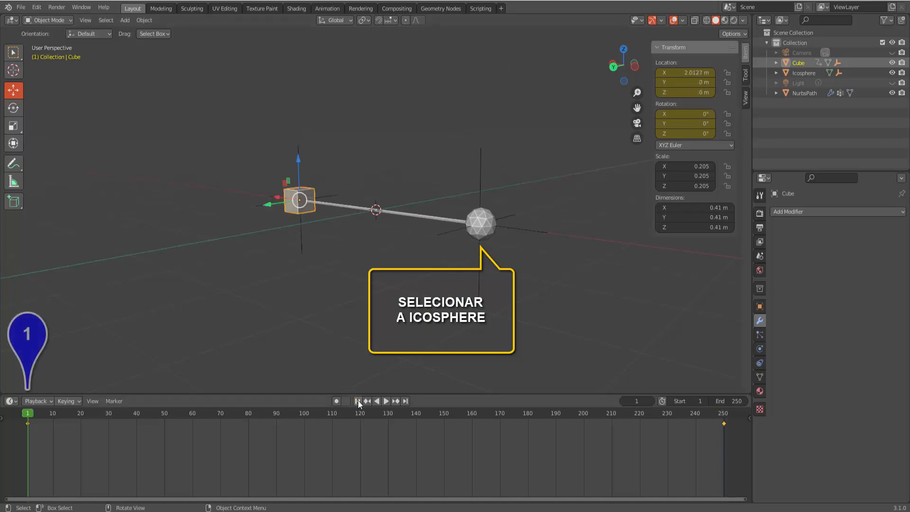
{"action": "left_click", "coordinate": [482, 223]}
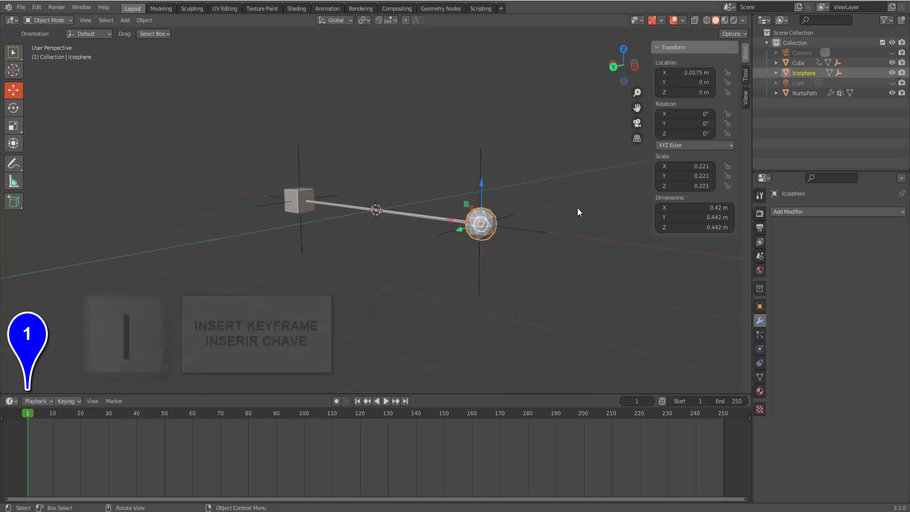
{"action": "key", "text": "i"}
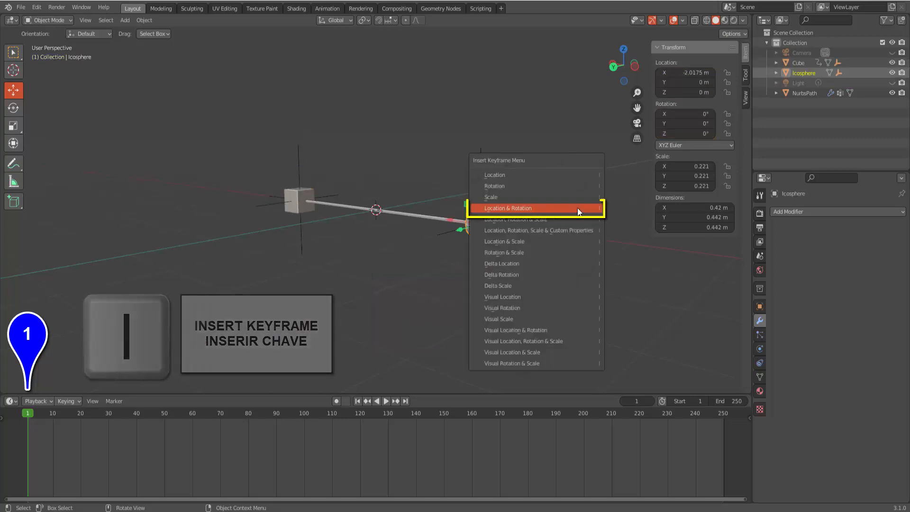
{"action": "left_click", "coordinate": [577, 208]}
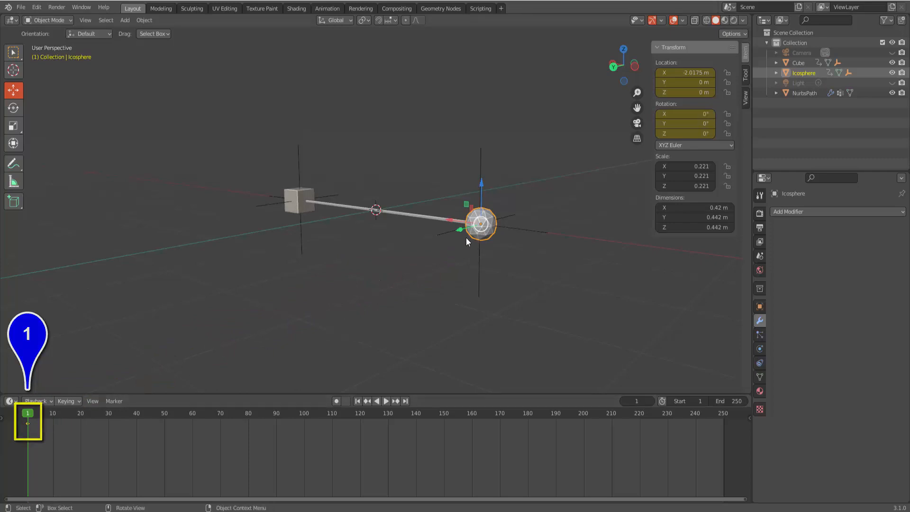
Step: At frame 250, move the icosphere to about X 0.41, Y 2.40, Z -0.51 m and insert a Location & Rotation keyframe
{"action": "left_click", "coordinate": [724, 414]}
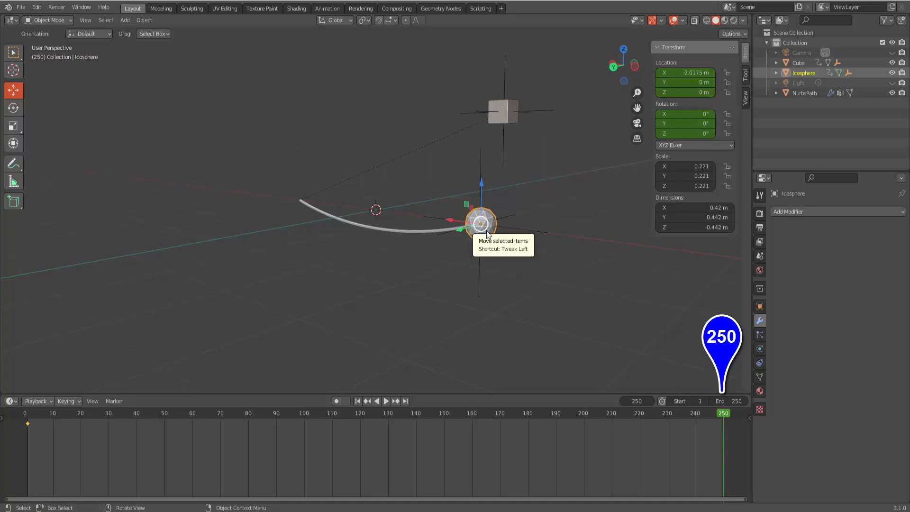
{"action": "key", "text": "g"}
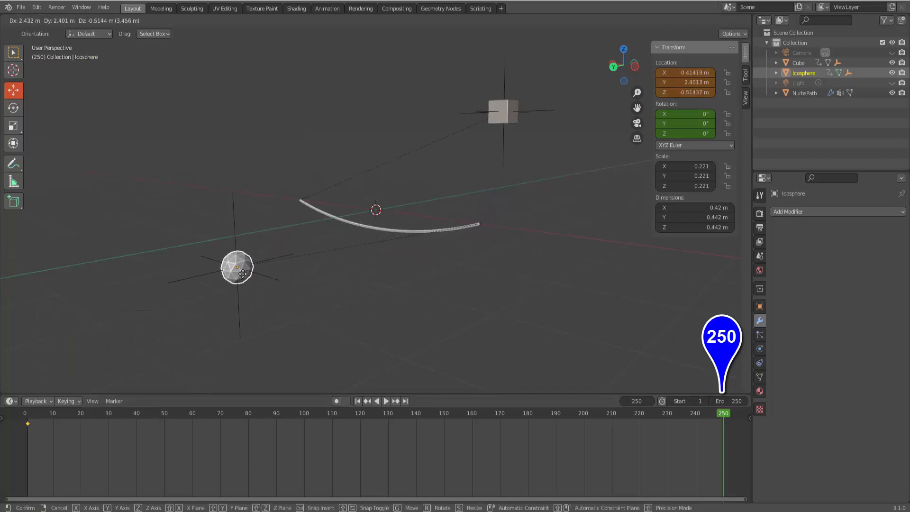
{"action": "left_click", "coordinate": [347, 280]}
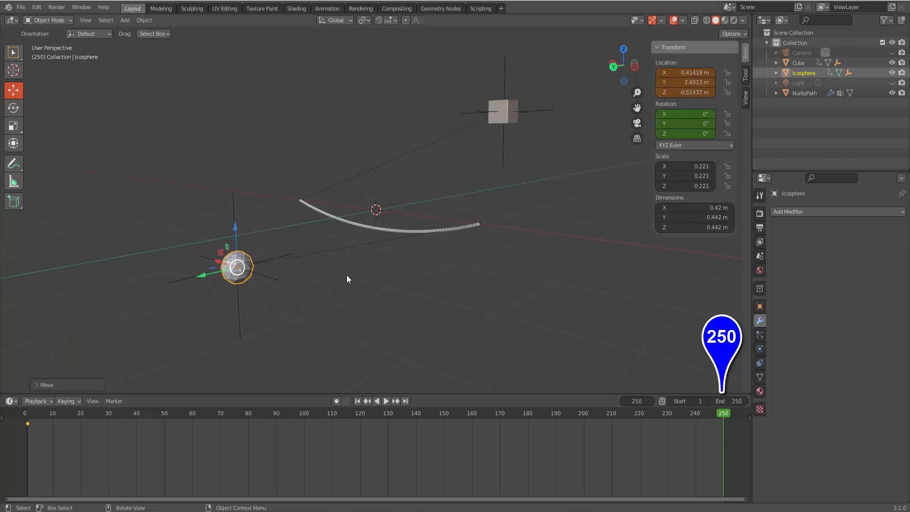
{"action": "key", "text": "i"}
{"action": "left_click", "coordinate": [564, 188]}
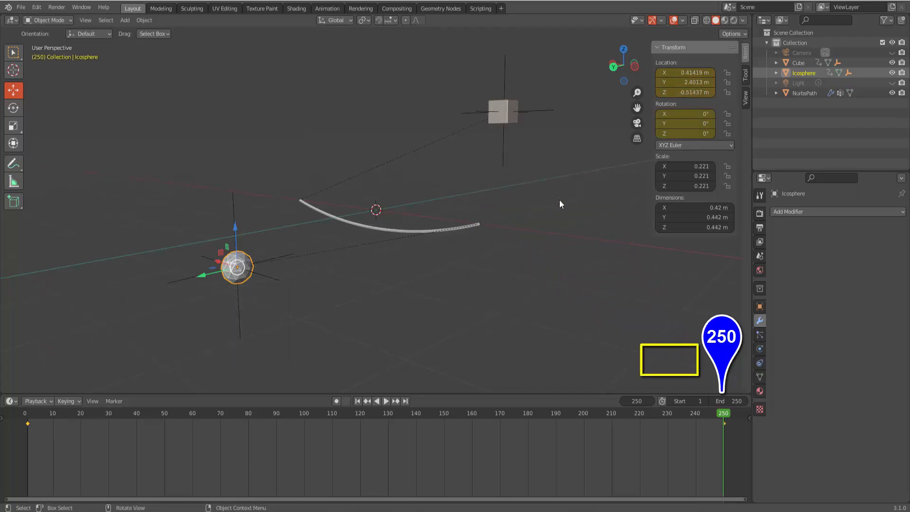
Step: Play the animation from frame 1 to simulate the rope between the moving cube and icosphere, and rewind to frame 1
{"action": "left_click", "coordinate": [358, 402]}
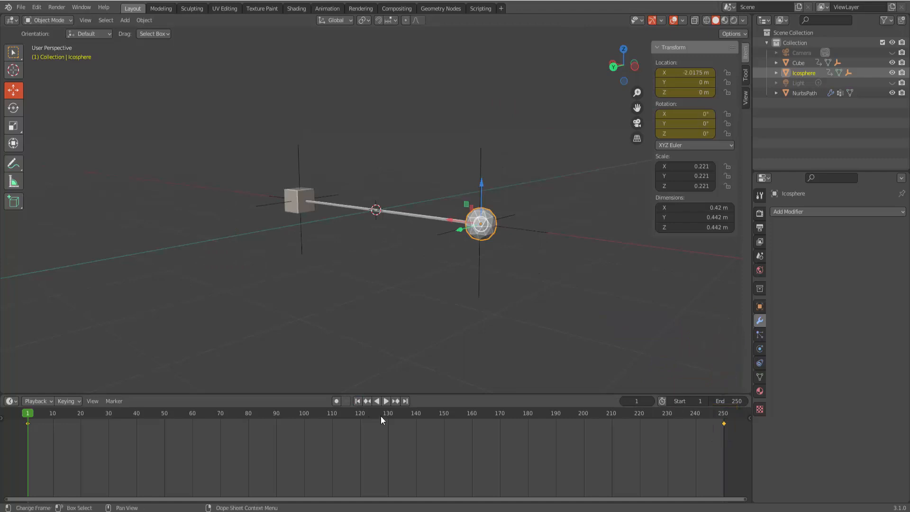
{"action": "left_click", "coordinate": [385, 402]}
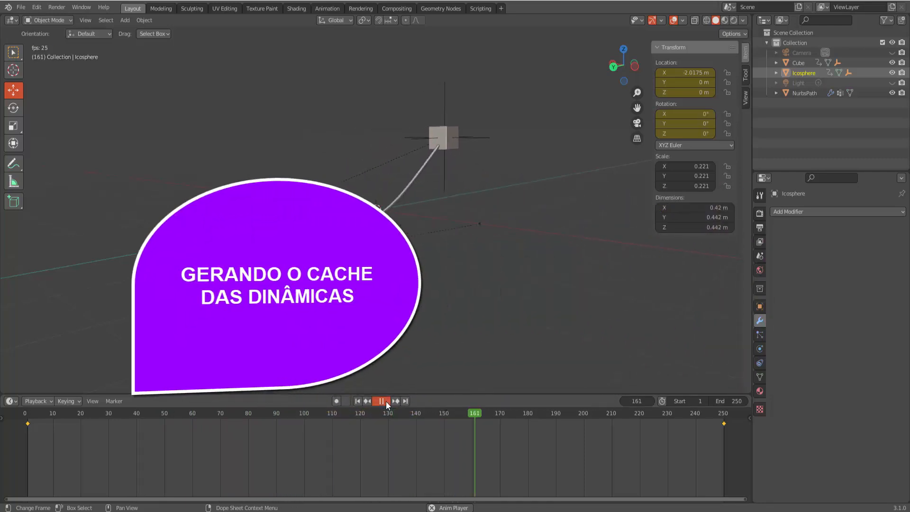
{"action": "left_click", "coordinate": [386, 401]}
{"action": "left_click", "coordinate": [357, 401]}
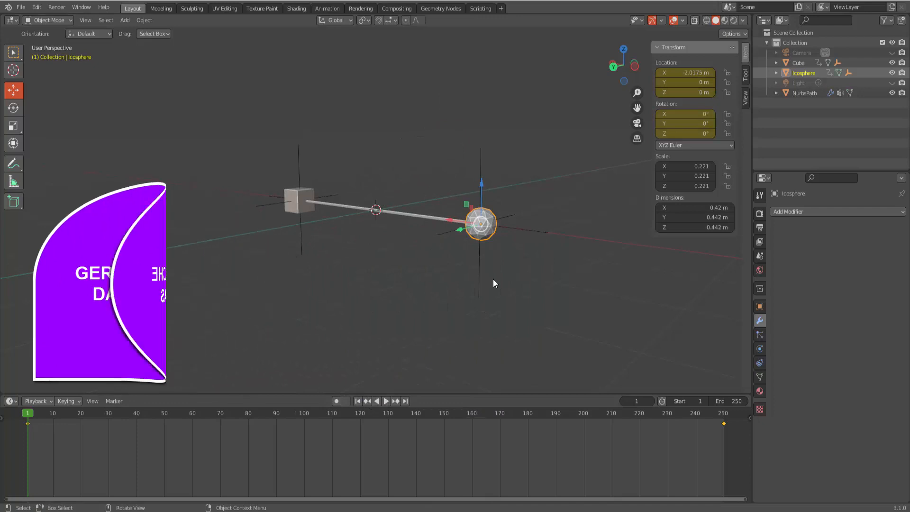
Step: Bake all dynamics from the rope's cloth physics cache and play back the baked animation
{"action": "left_click", "coordinate": [403, 212]}
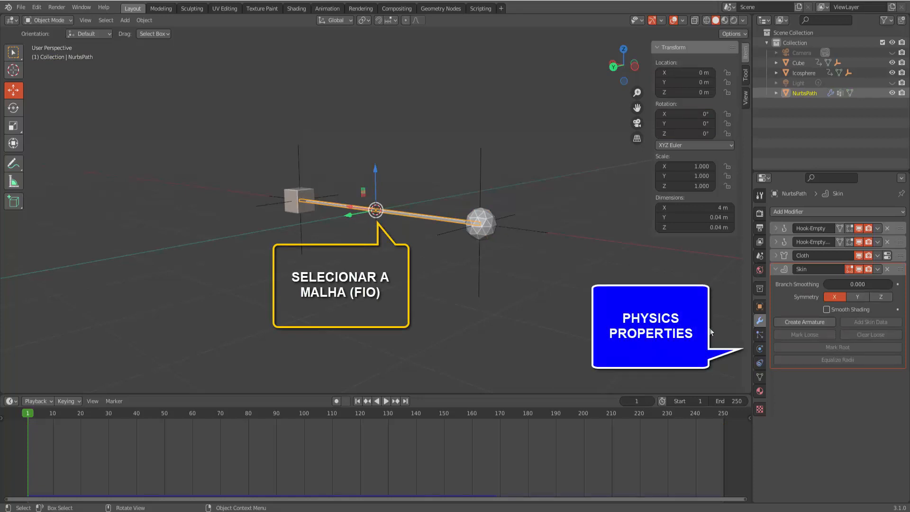
{"action": "left_click", "coordinate": [760, 349]}
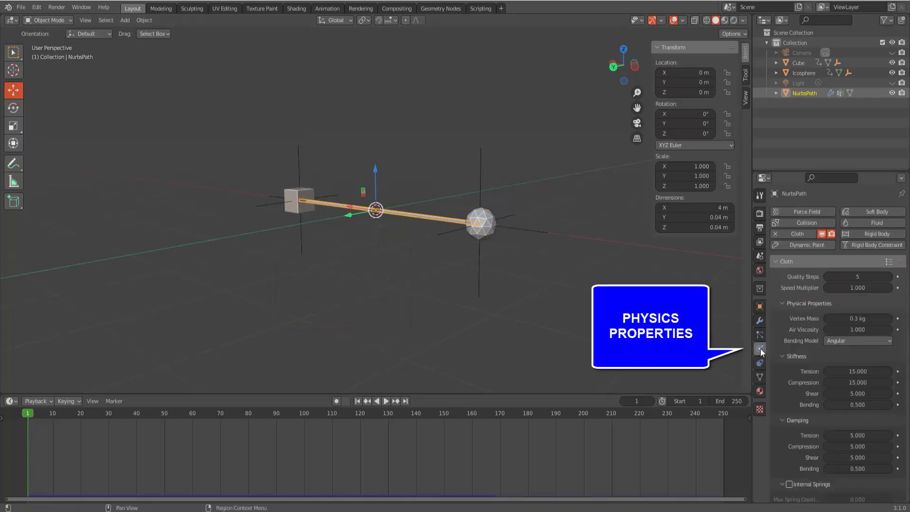
{"action": "scroll", "coordinate": [785, 355], "scroll_direction": "down", "scroll_amount": 10}
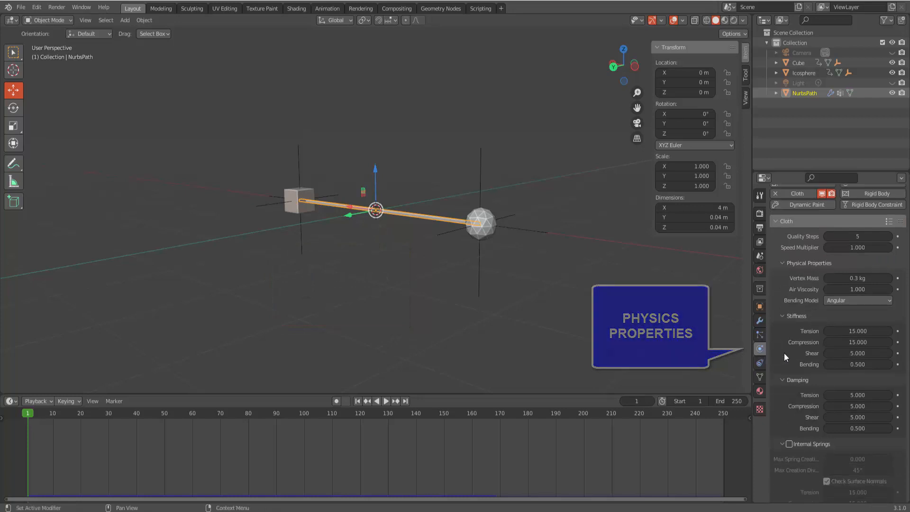
{"action": "scroll", "coordinate": [784, 352], "scroll_direction": "down", "scroll_amount": 12}
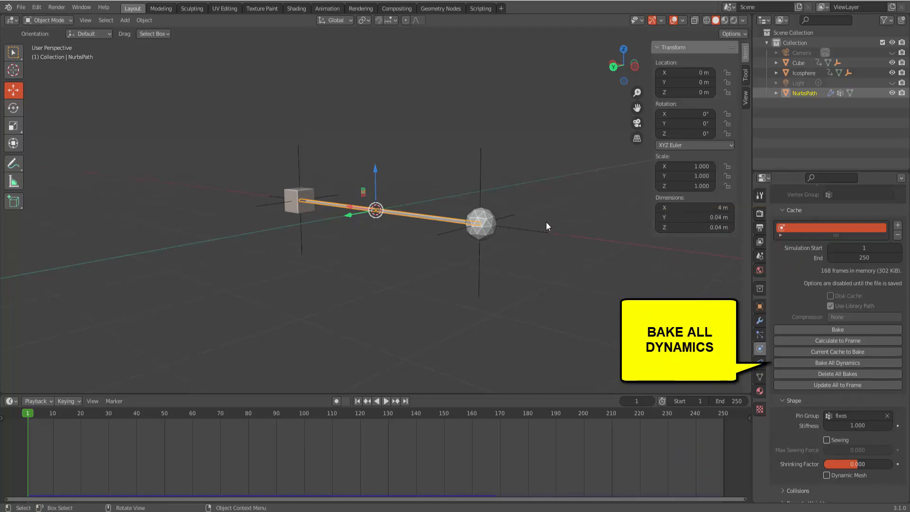
{"action": "left_click", "coordinate": [831, 363]}
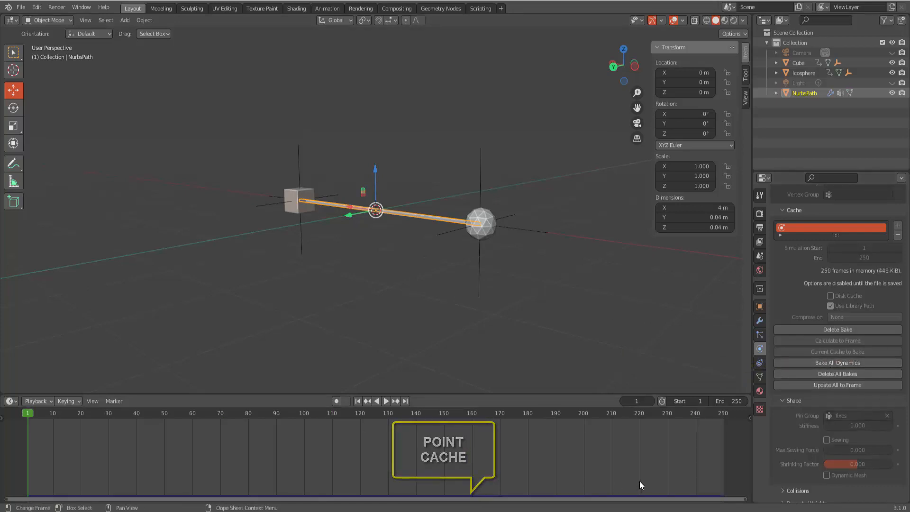
{"action": "left_click", "coordinate": [387, 402]}
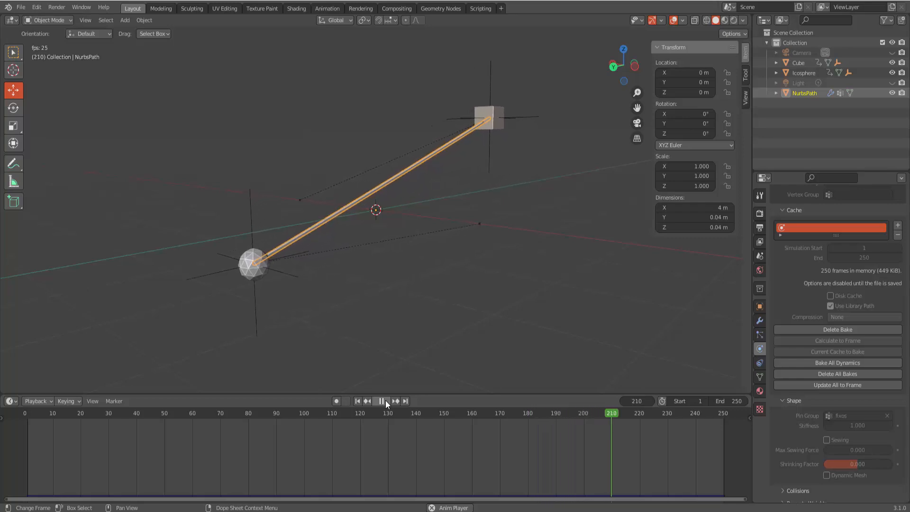
{"action": "left_click", "coordinate": [385, 401]}
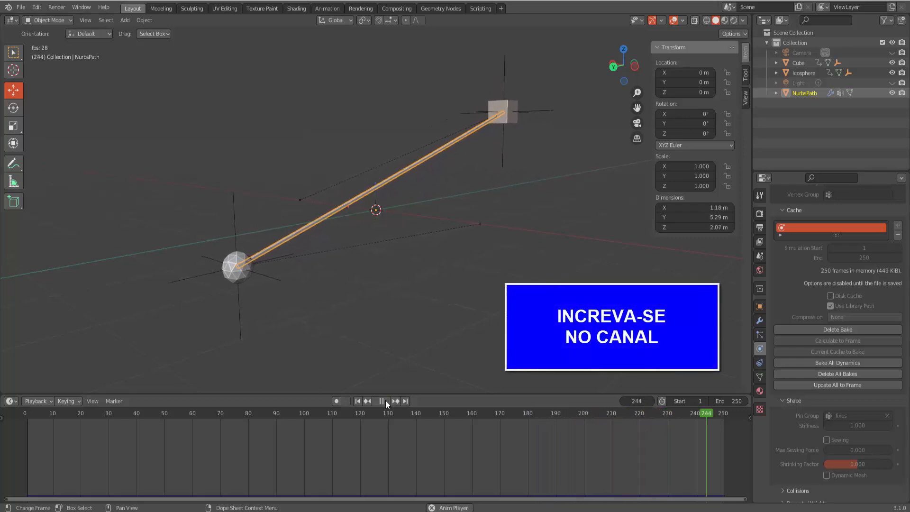